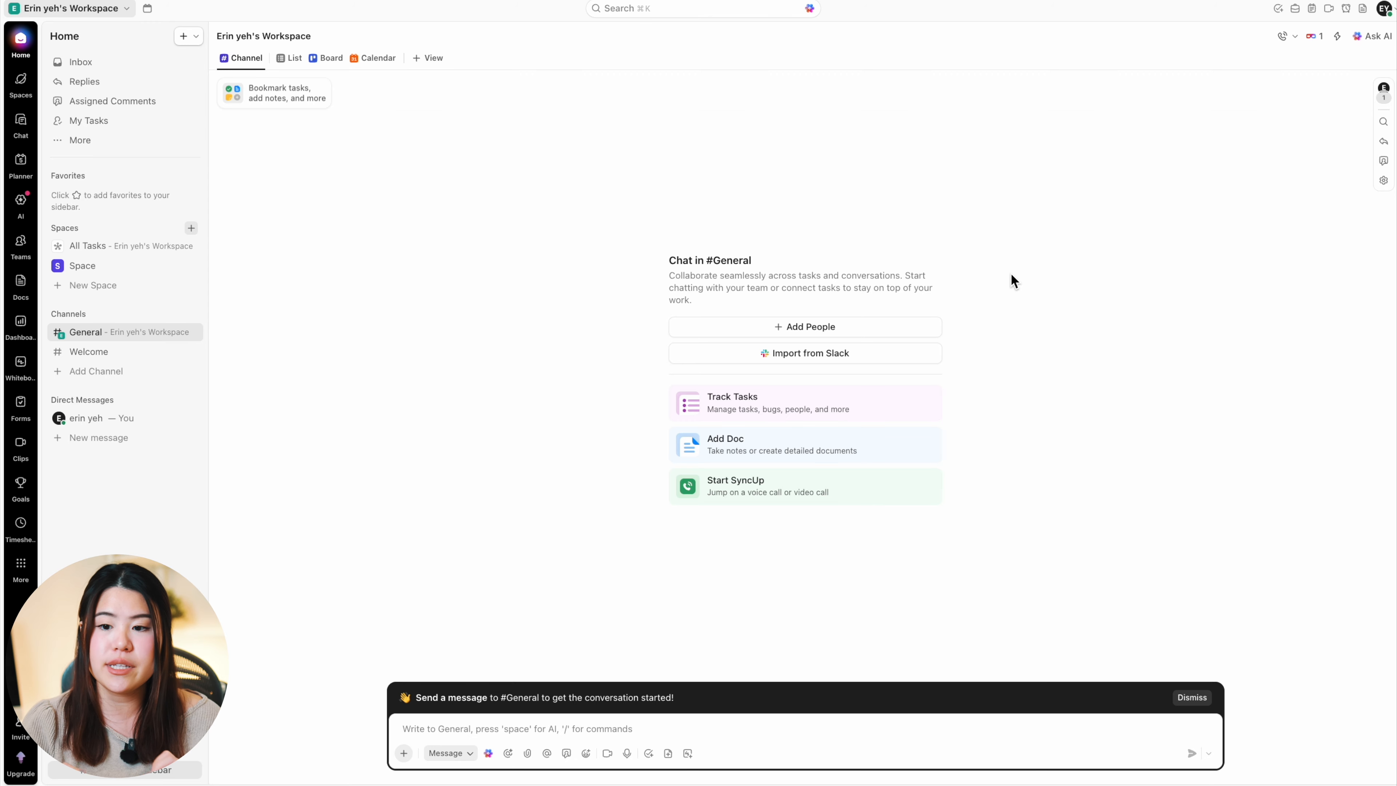
Step: Start a new task and open the template library to use a task template for it
click(1363, 9)
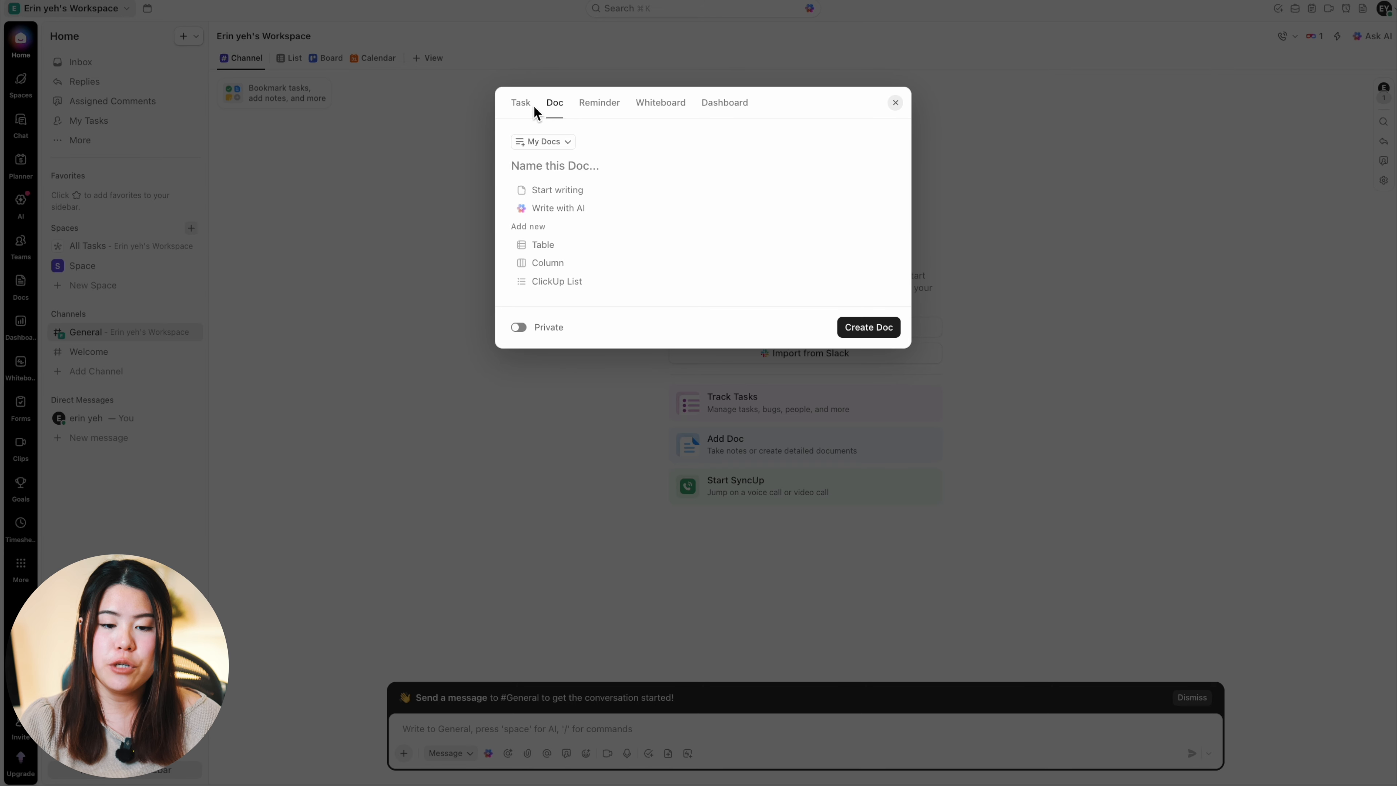
click(521, 104)
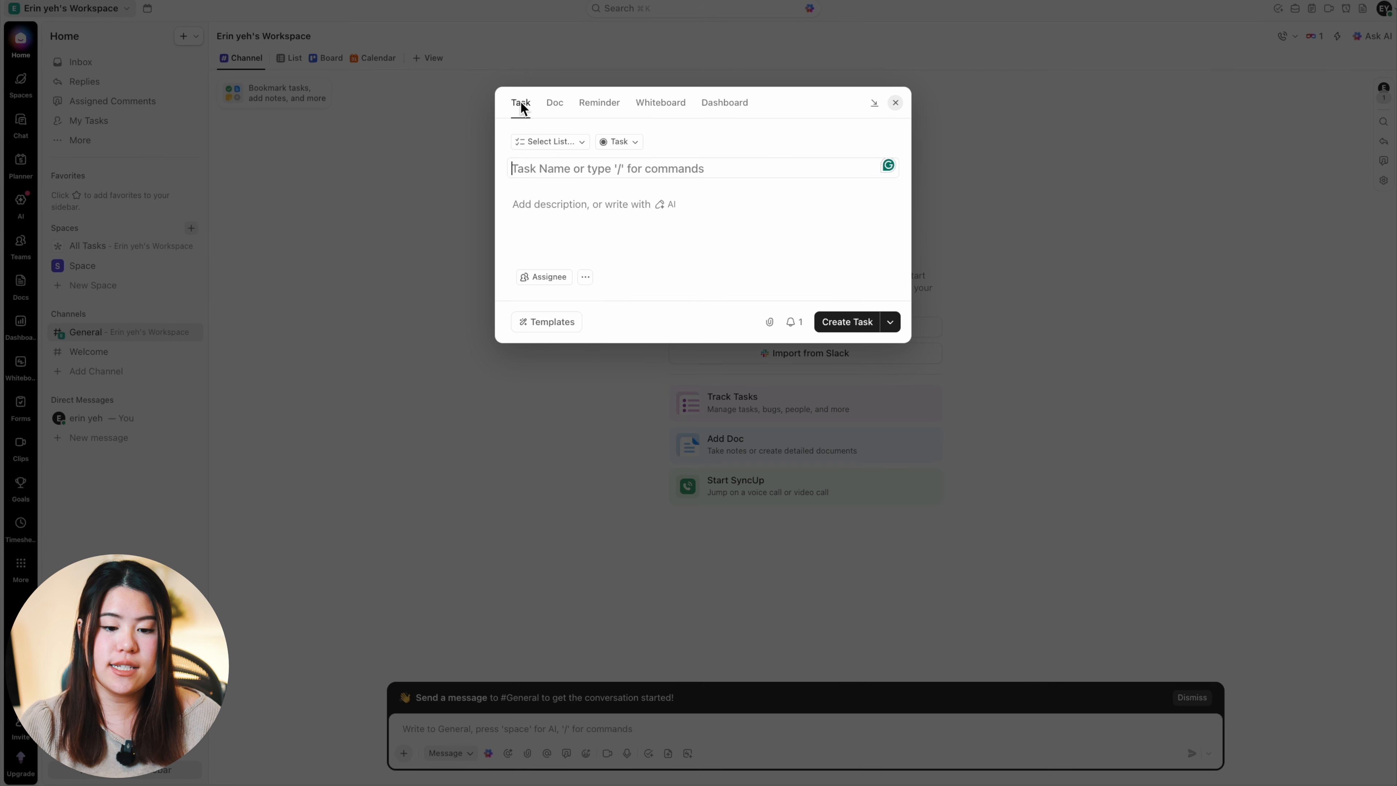
click(553, 322)
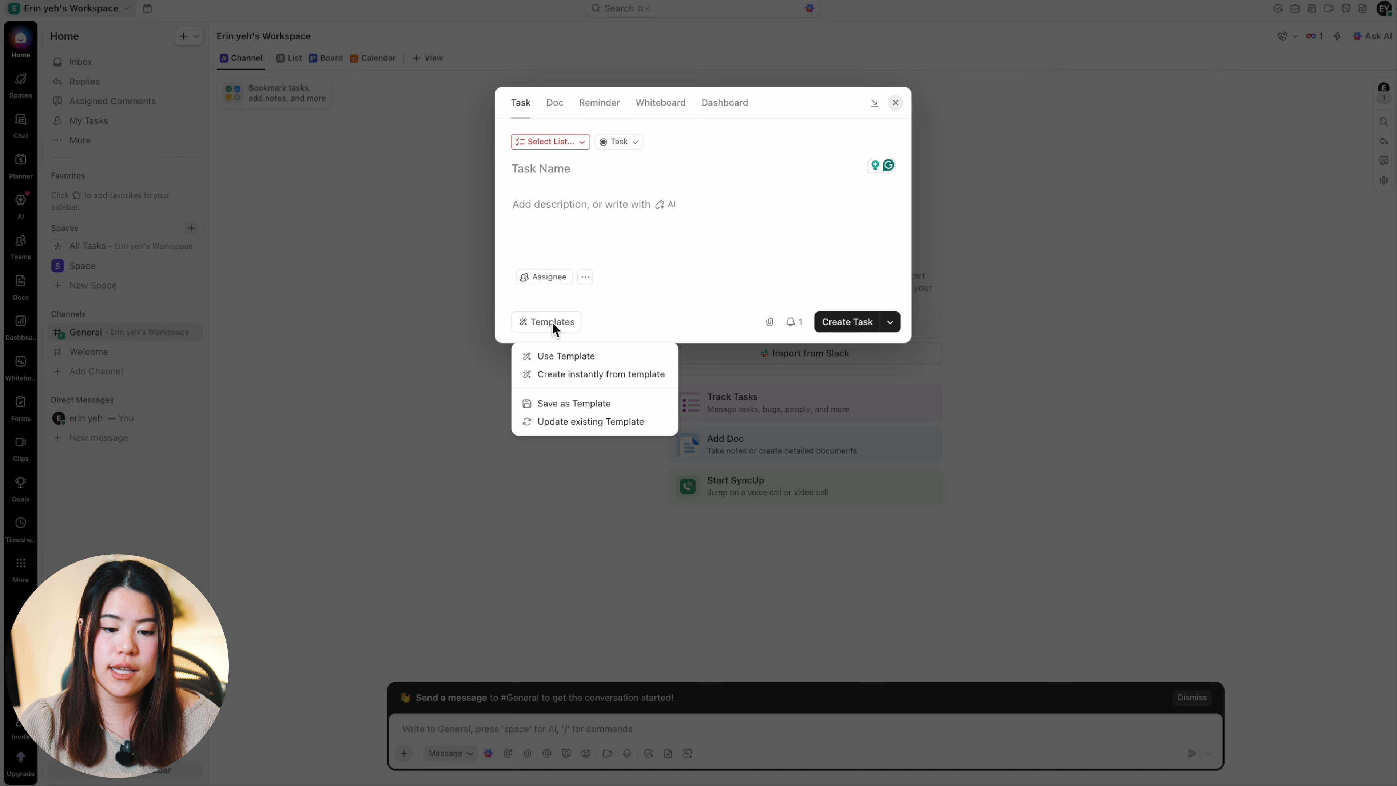
click(591, 357)
Step: Browse the ClickUp task templates across the Marketing, Other, Operations, Project Management and Personal Use categories
scroll(823, 306, down, 5)
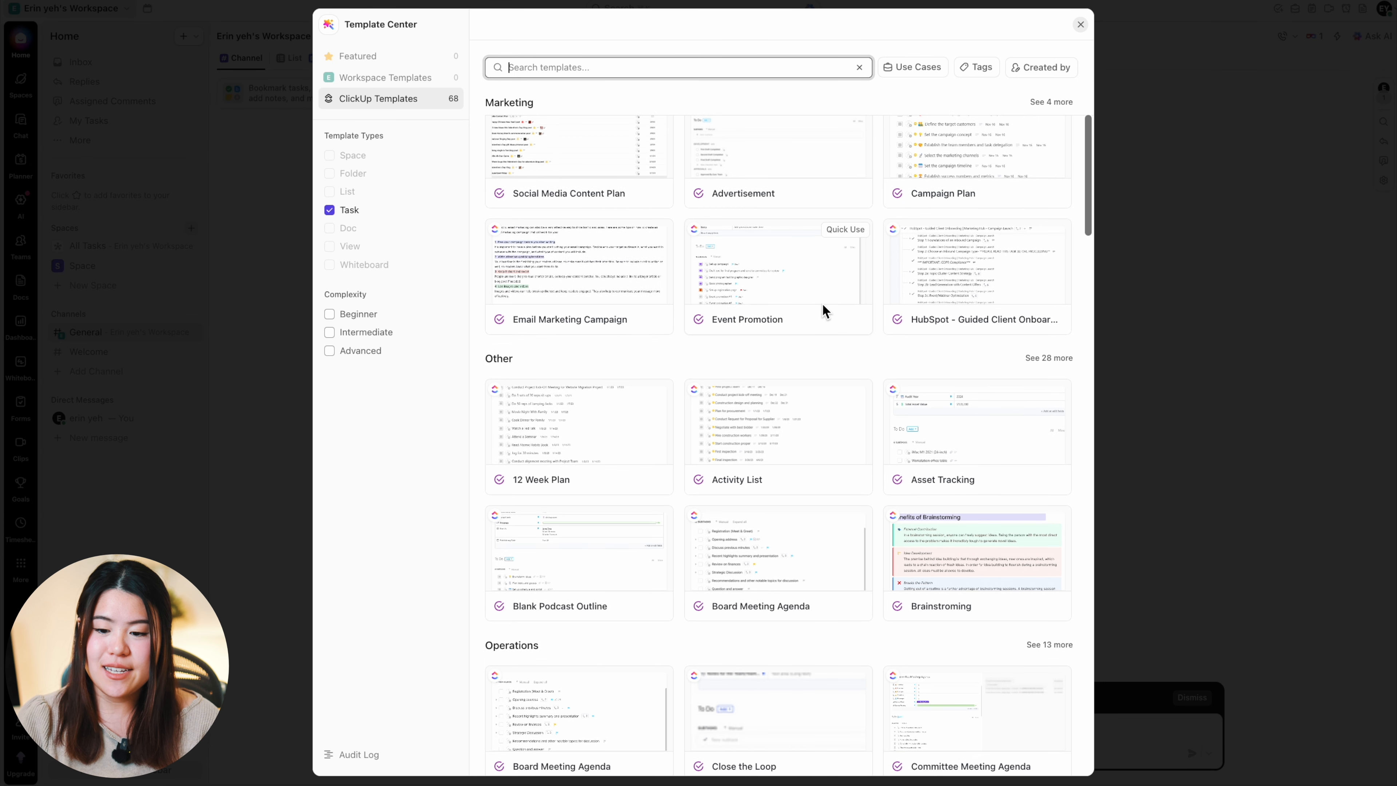
scroll(822, 303, down, 5)
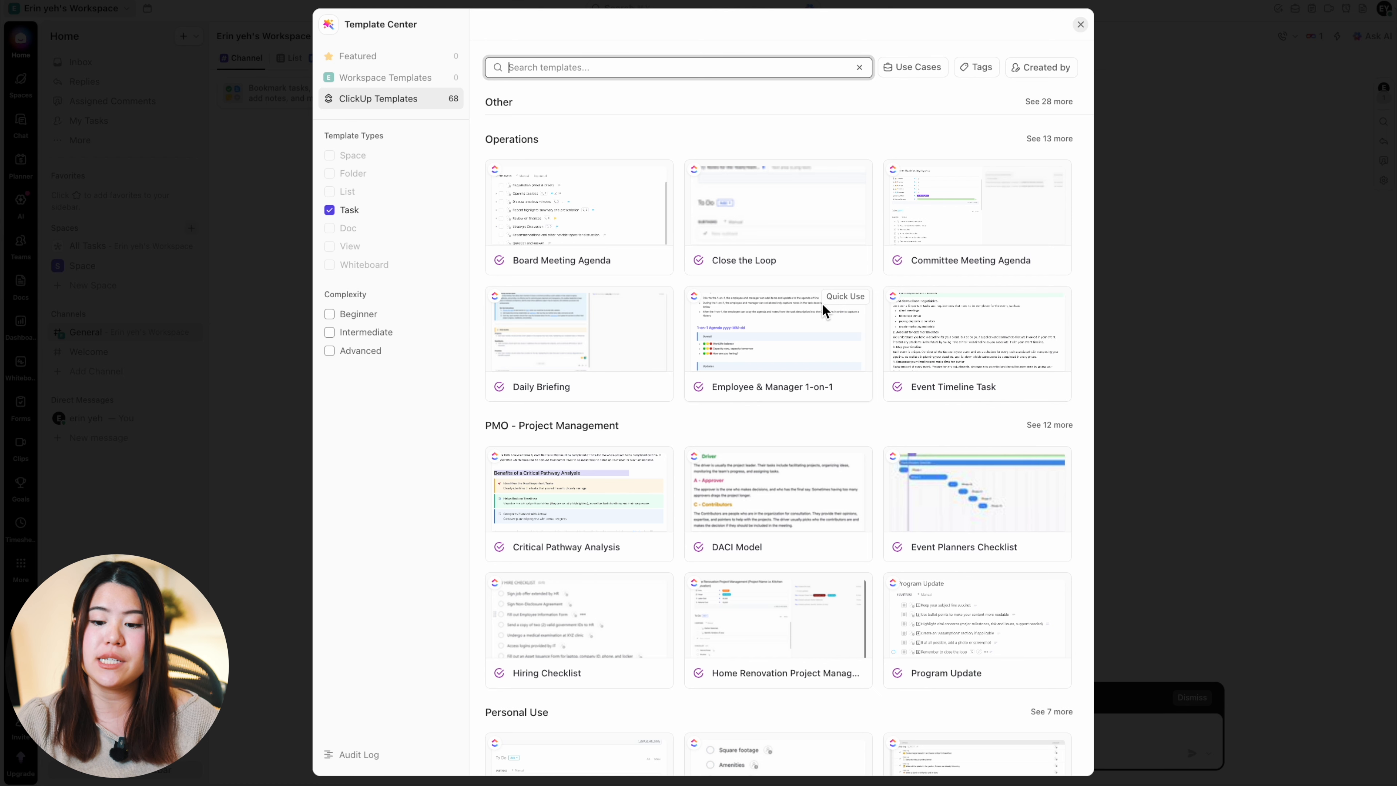
scroll(824, 306, down, 5)
scroll(824, 307, up, 15)
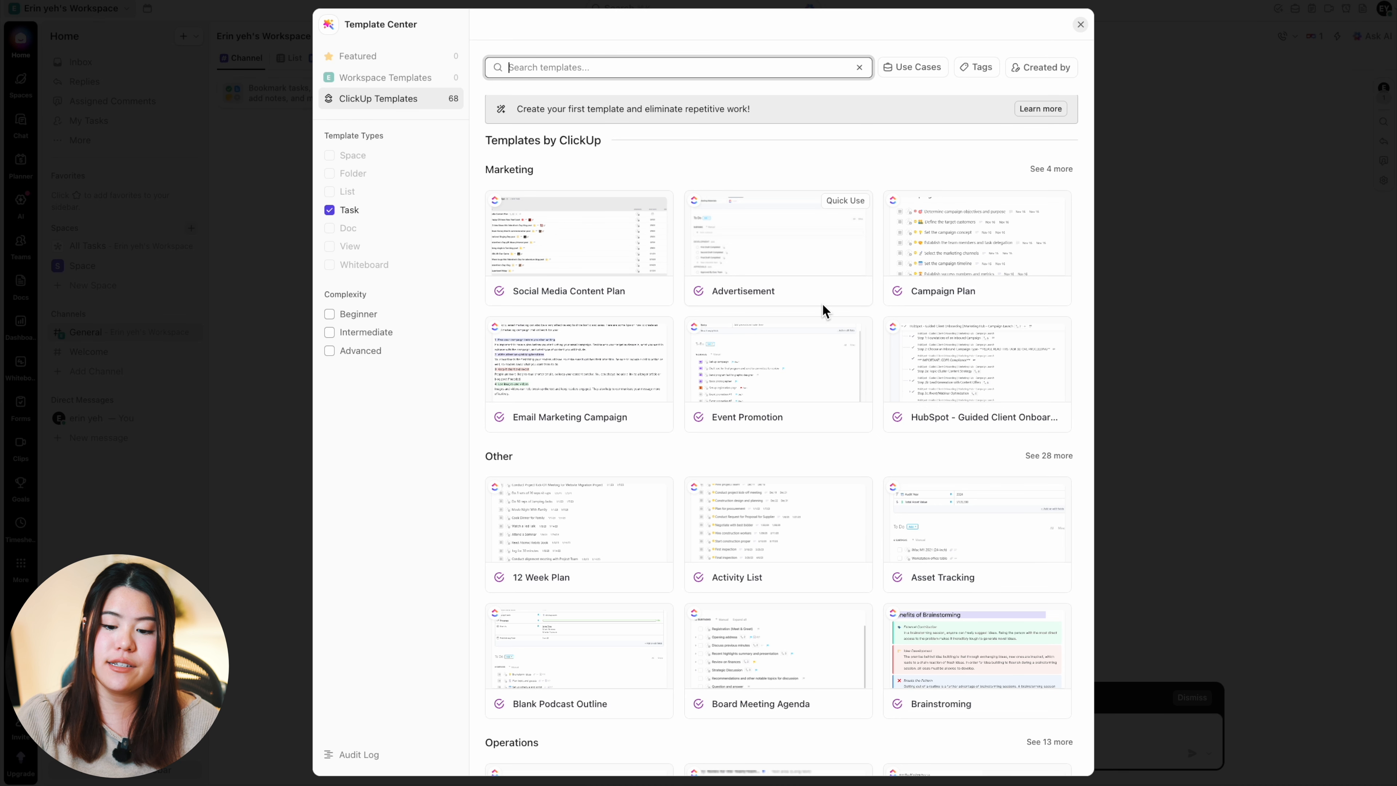
scroll(822, 303, down, 3)
scroll(823, 308, down, 1)
scroll(823, 308, up, 4)
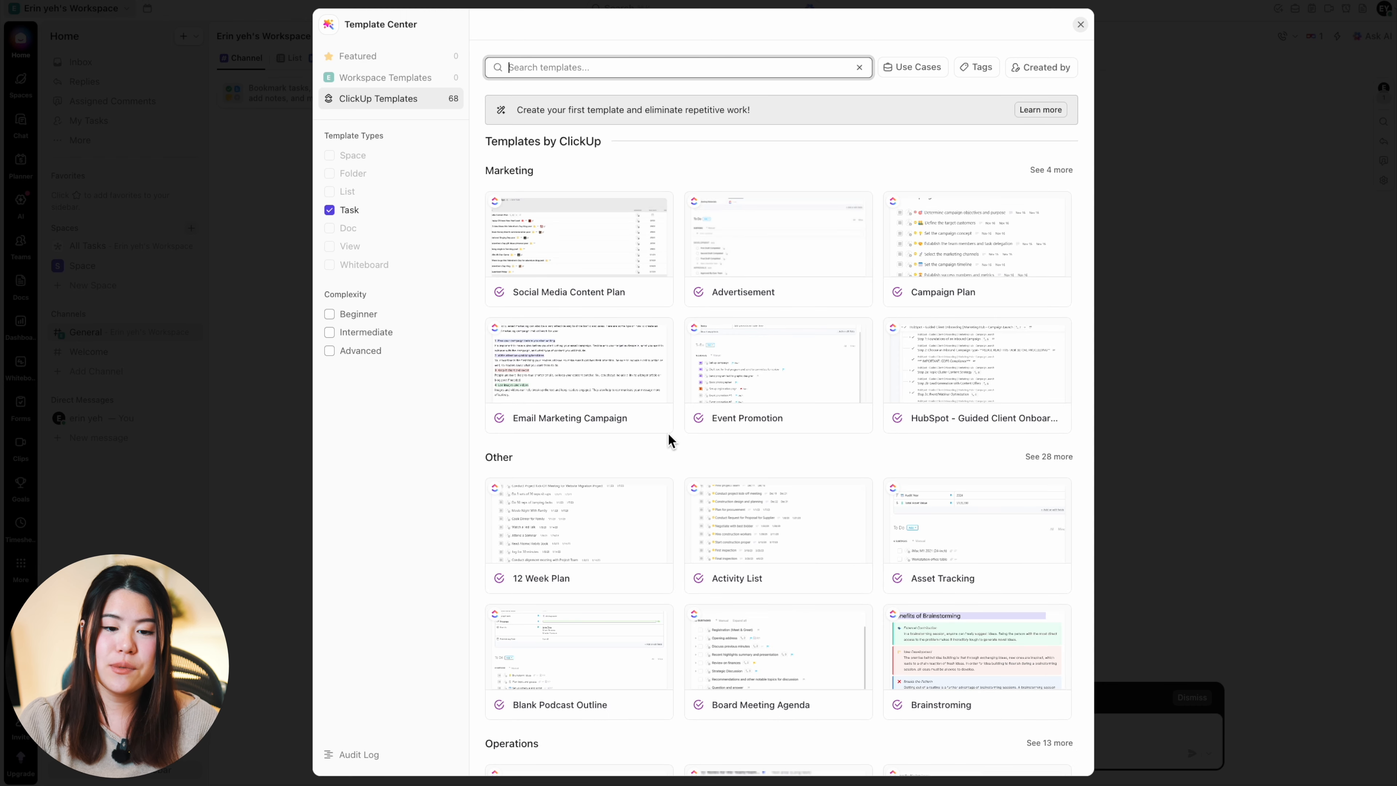
scroll(668, 432, down, 1)
scroll(668, 433, up, 1)
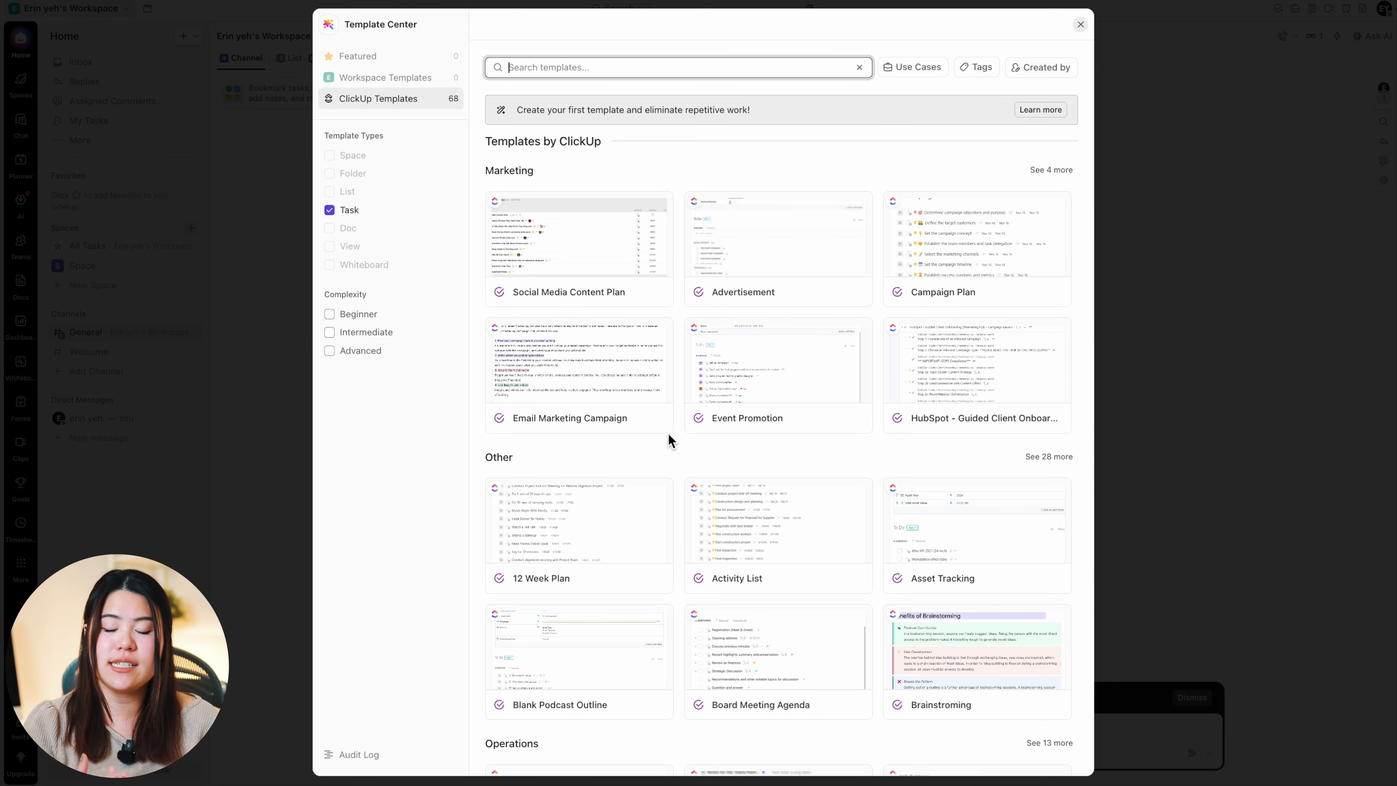
scroll(668, 433, down, 3)
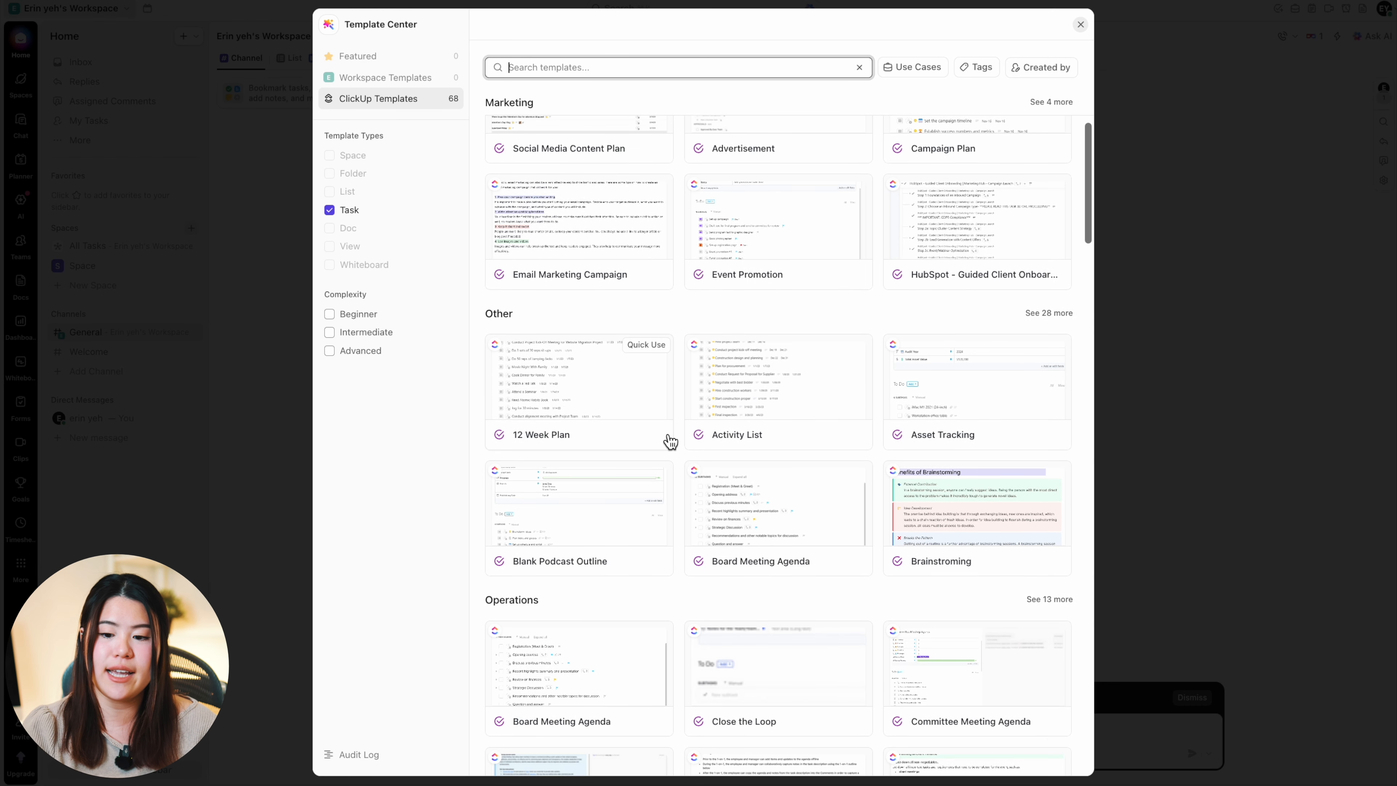
scroll(668, 432, up, 3)
scroll(590, 396, down, 5)
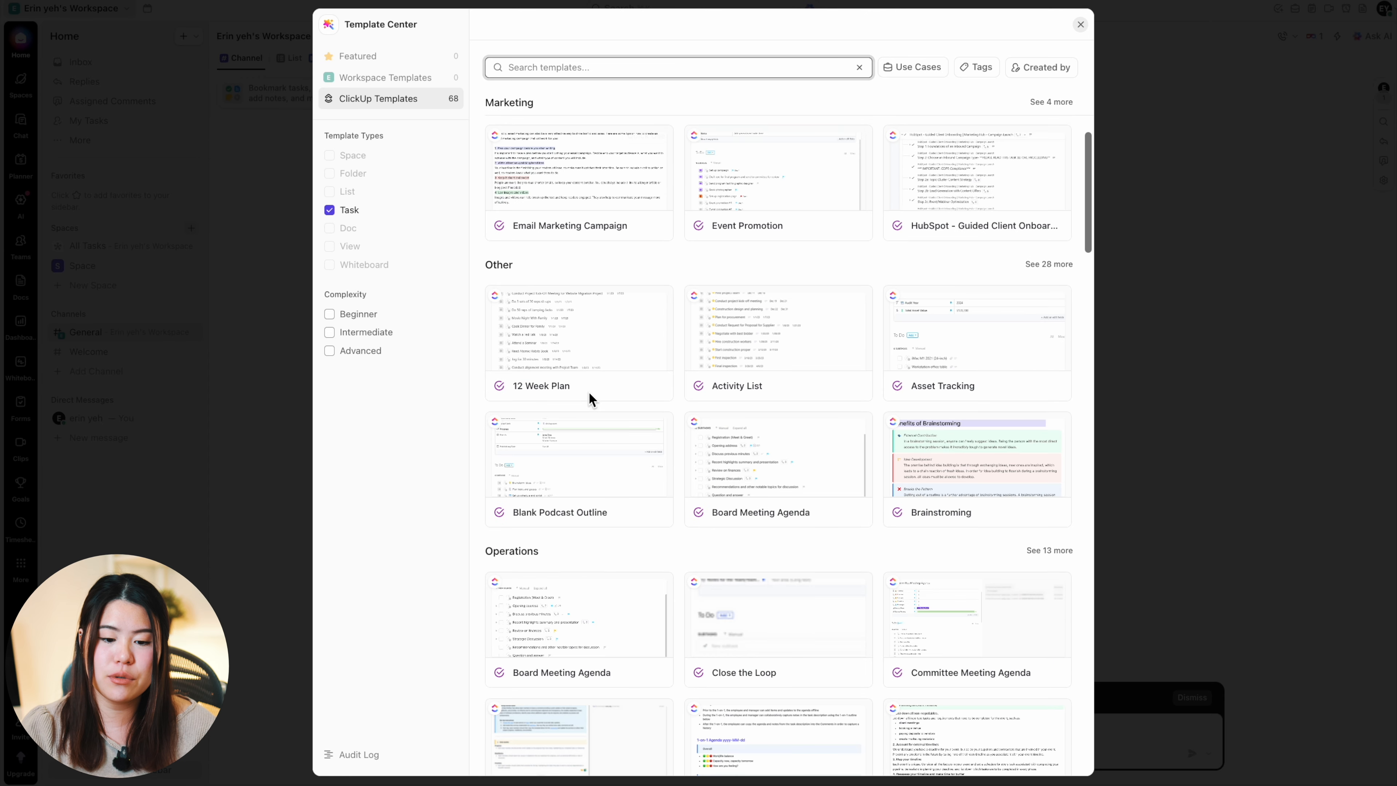
scroll(590, 400, down, 6)
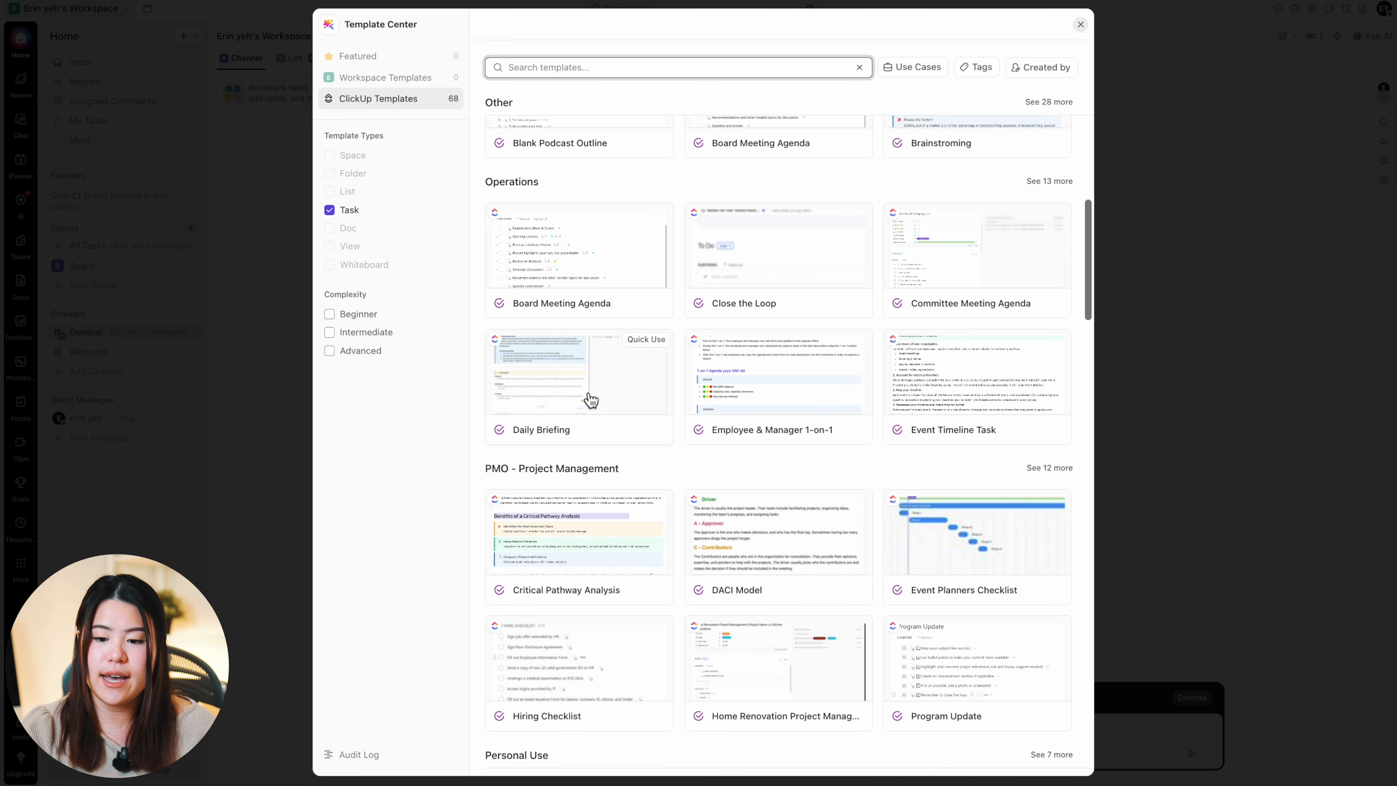
scroll(591, 398, down, 1)
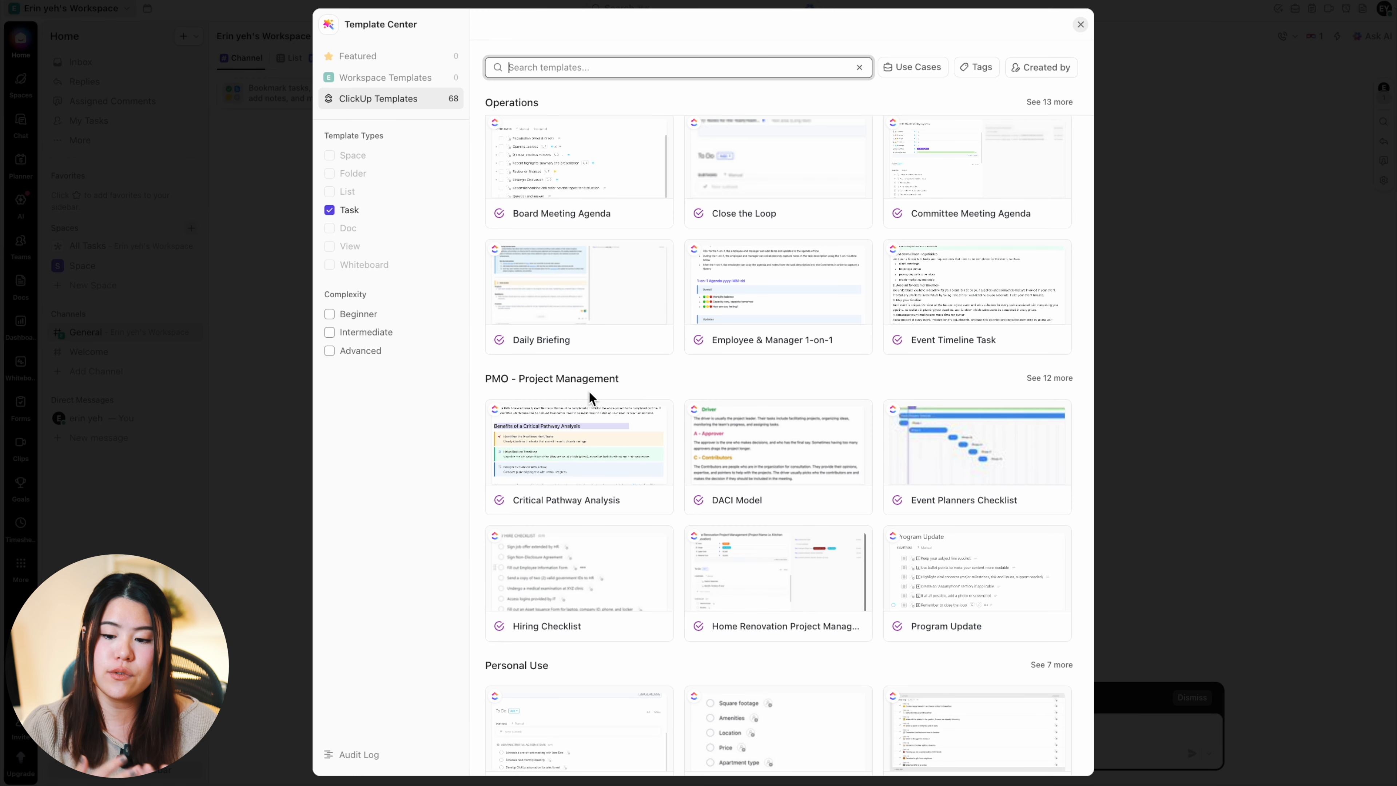
scroll(589, 396, down, 1)
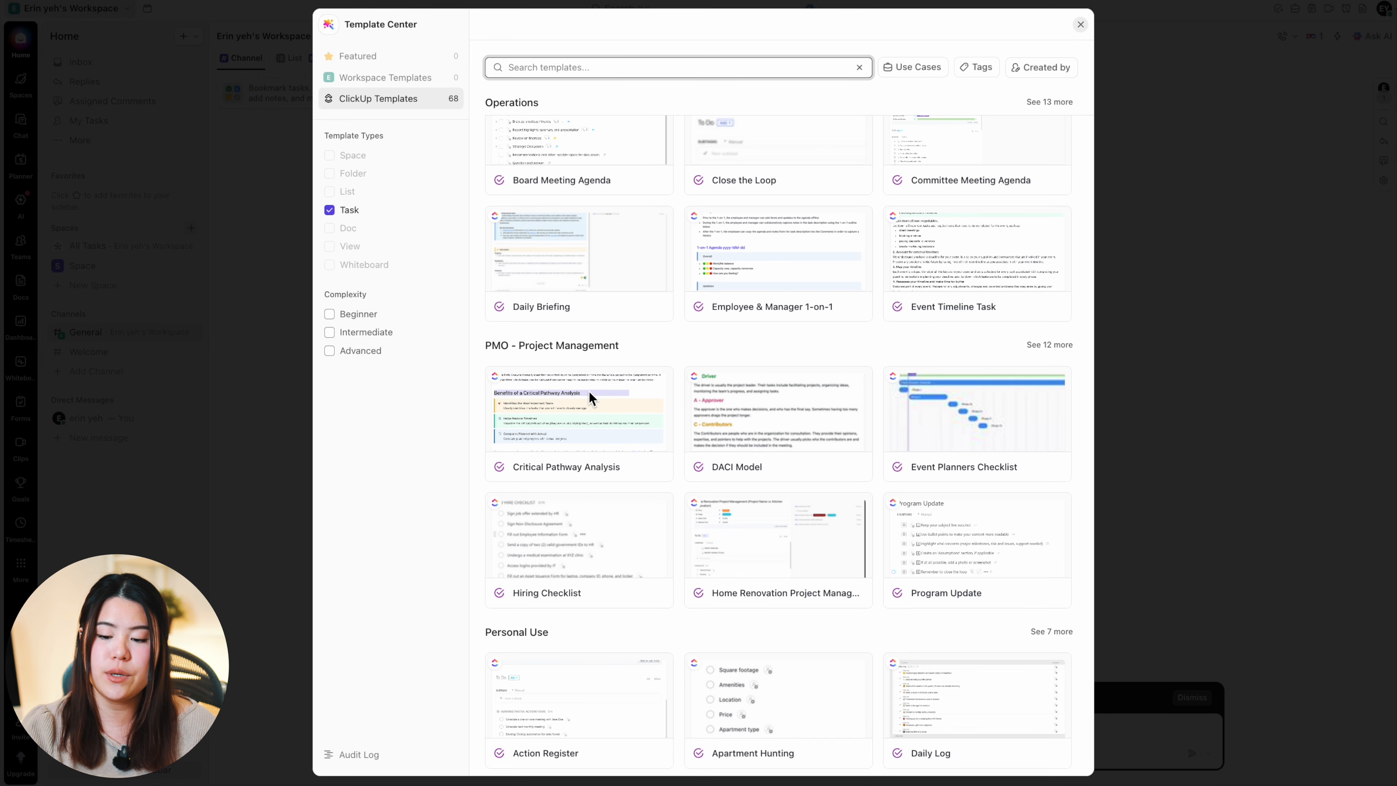
mouse_move(591, 398)
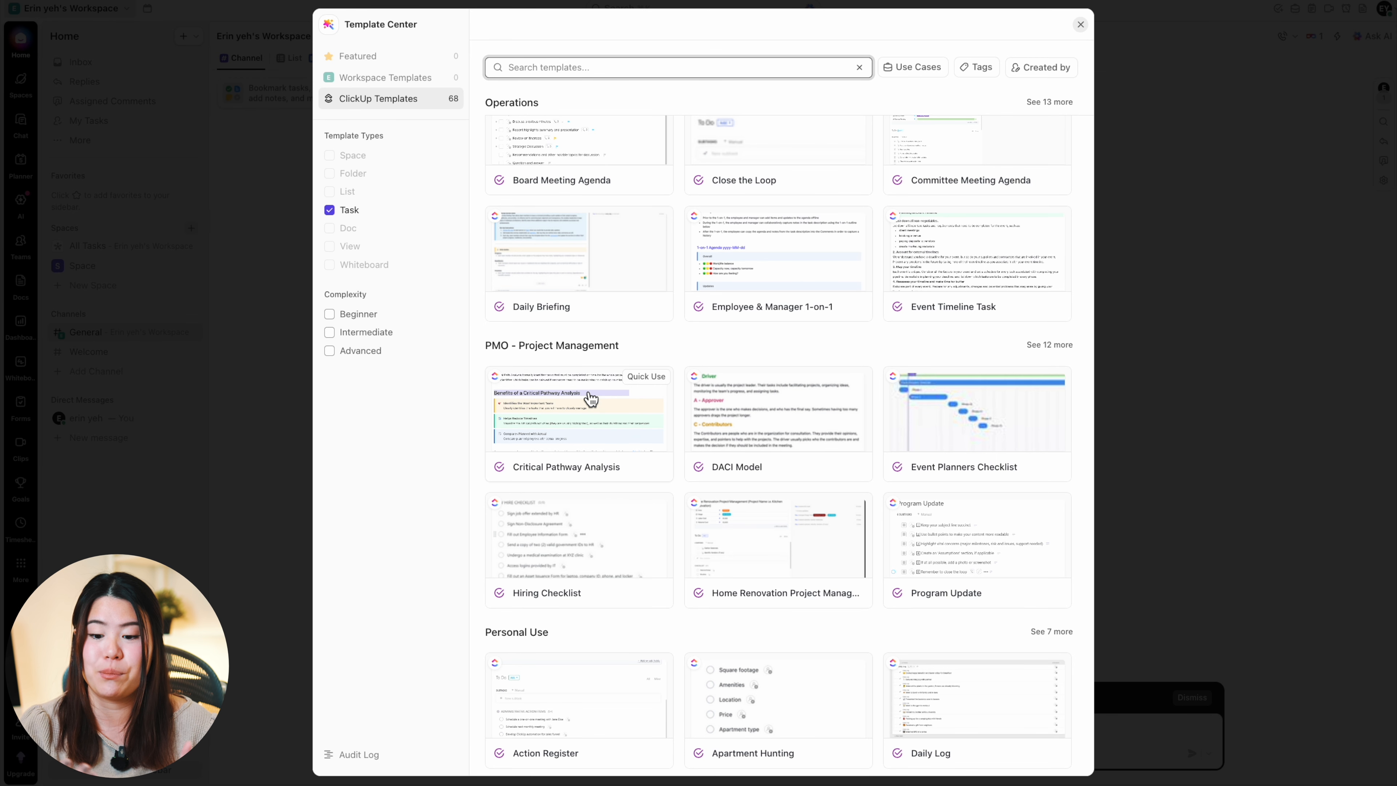
scroll(590, 397, up, 3)
mouse_move(608, 325)
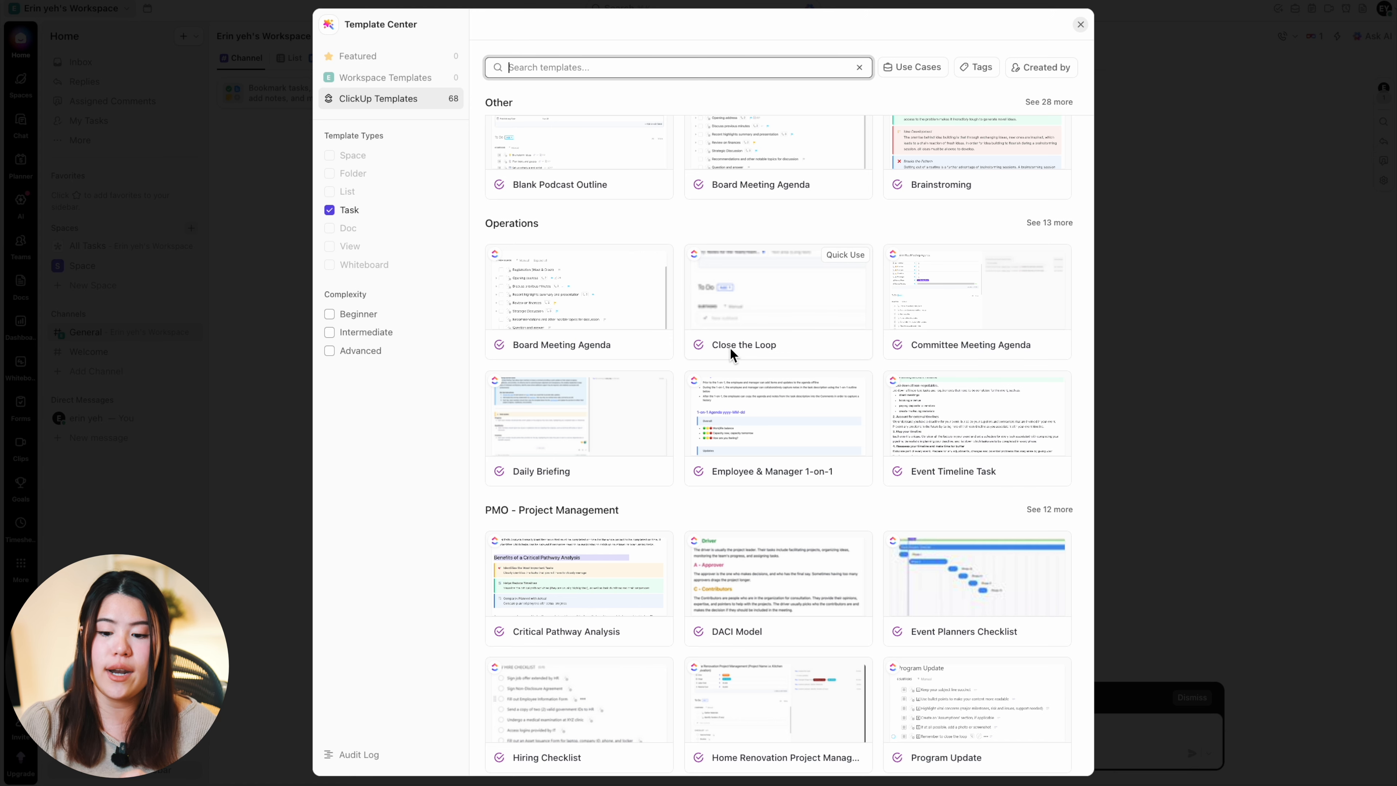
Step: Apply the Event Timeline Task template from the Operations category to the new task
scroll(748, 430, down, 1)
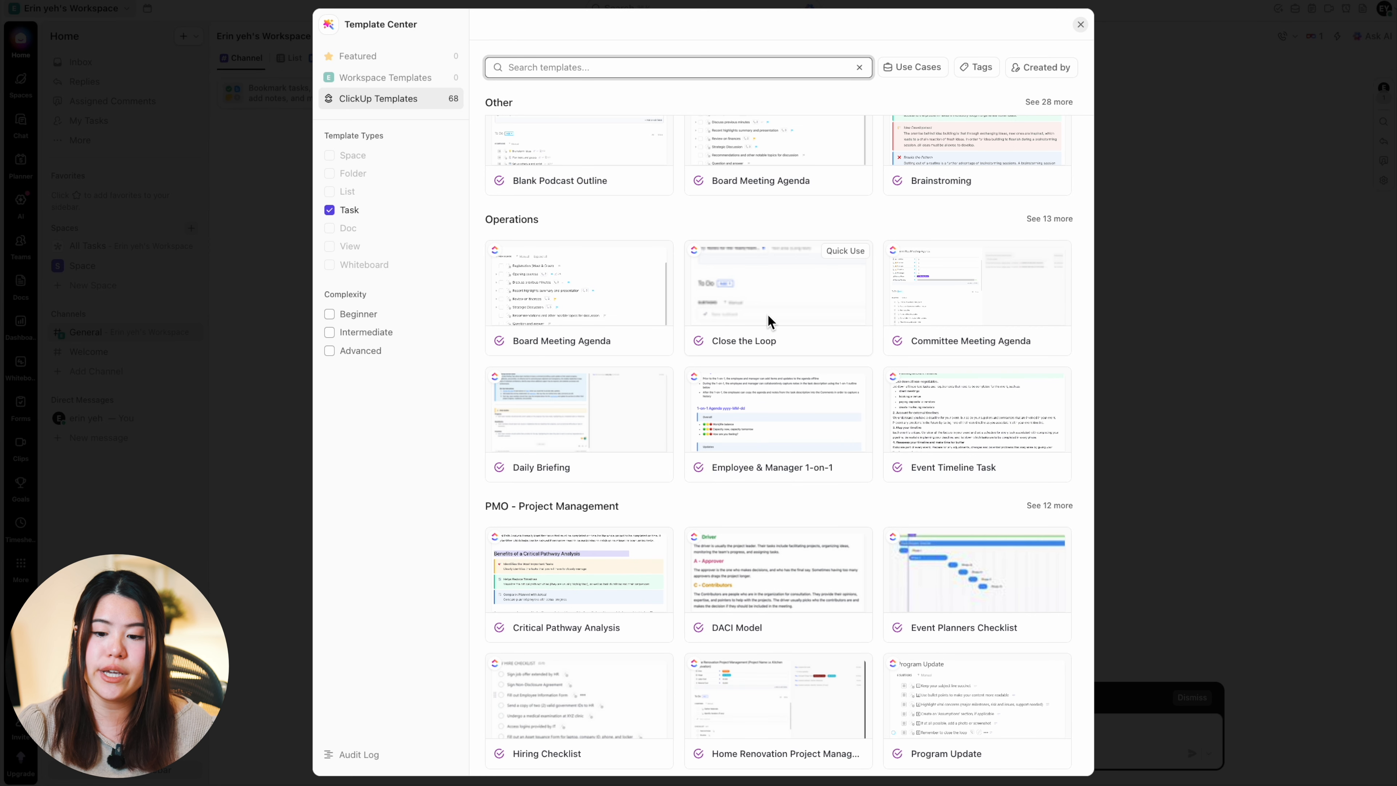
click(977, 418)
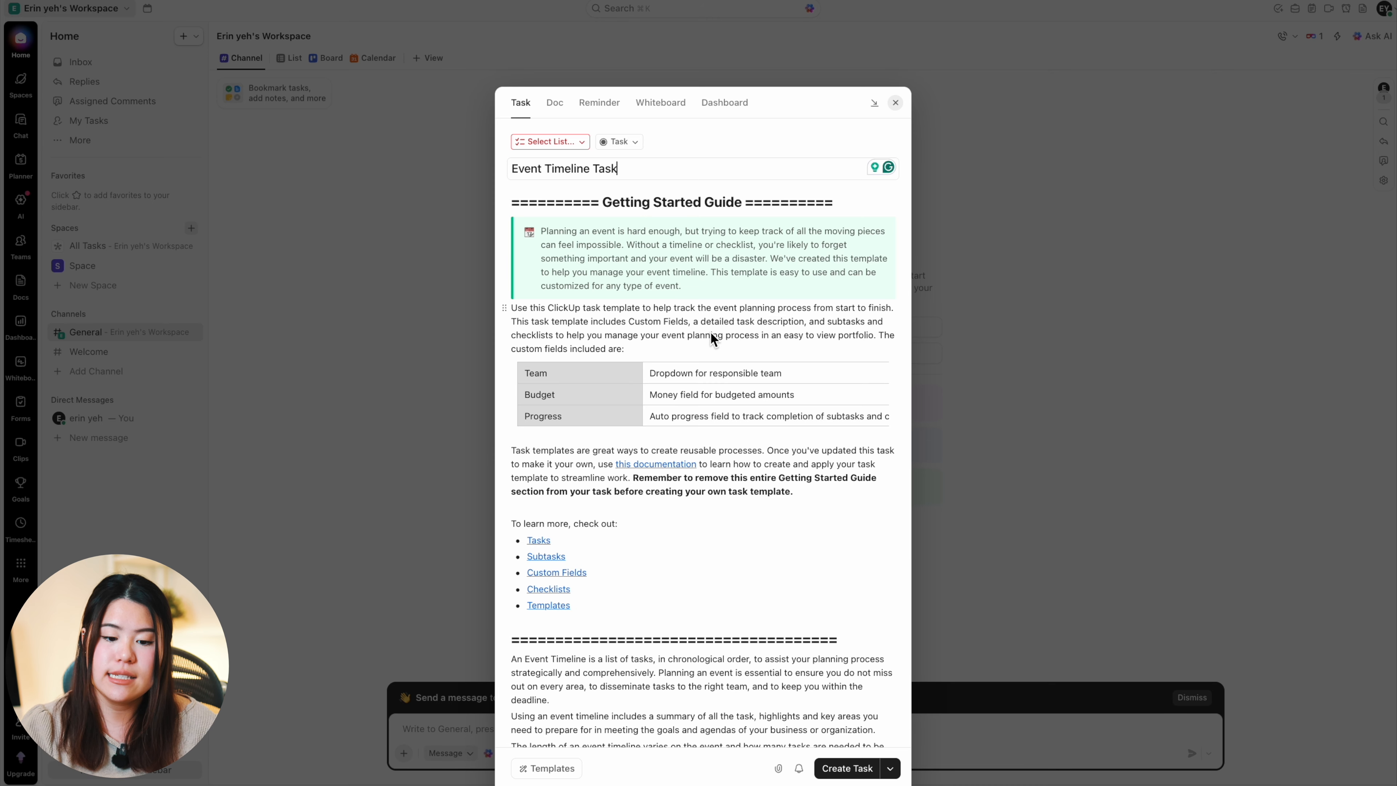
Step: Review the template's getting started guide, event planning instructions and subtasks
scroll(711, 338, down, 3)
scroll(711, 333, down, 10)
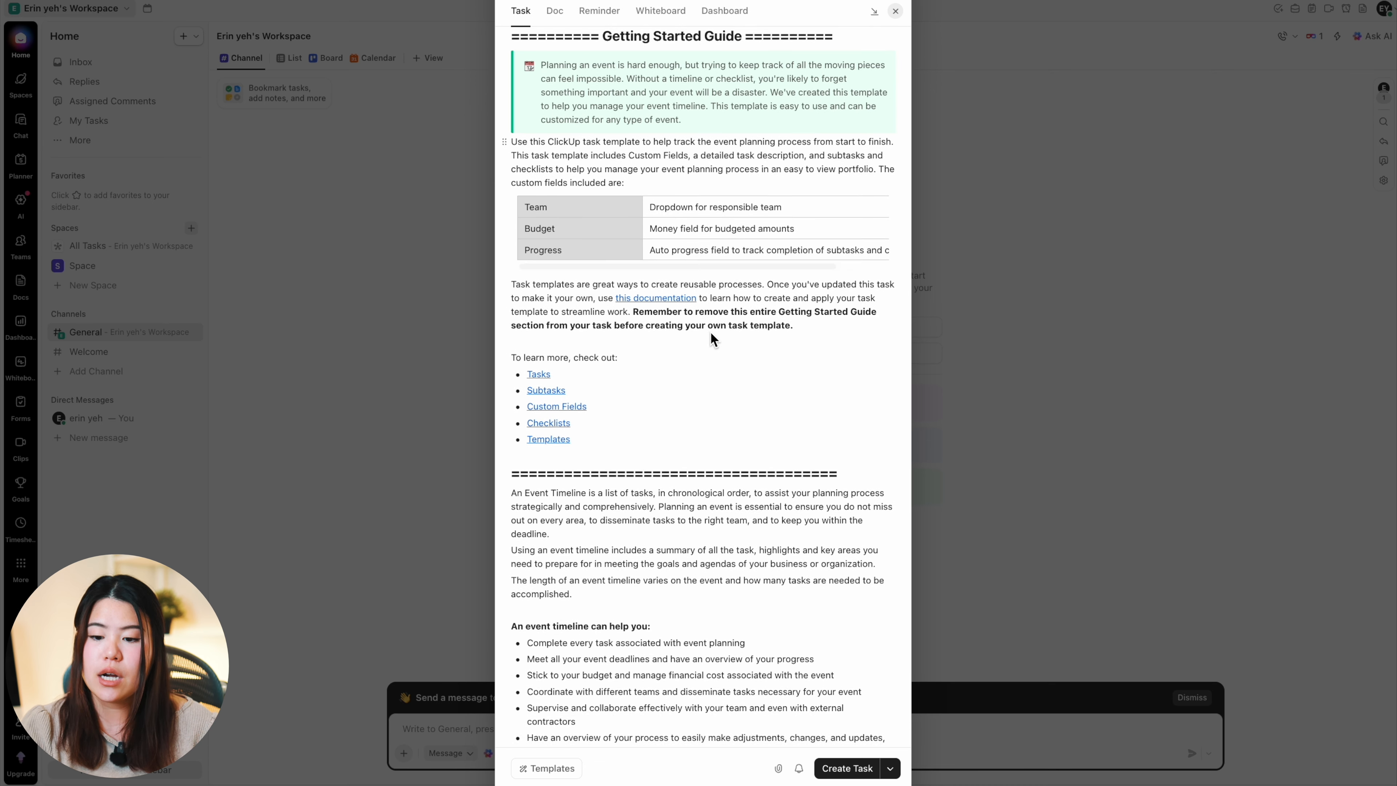
scroll(711, 338, down, 4)
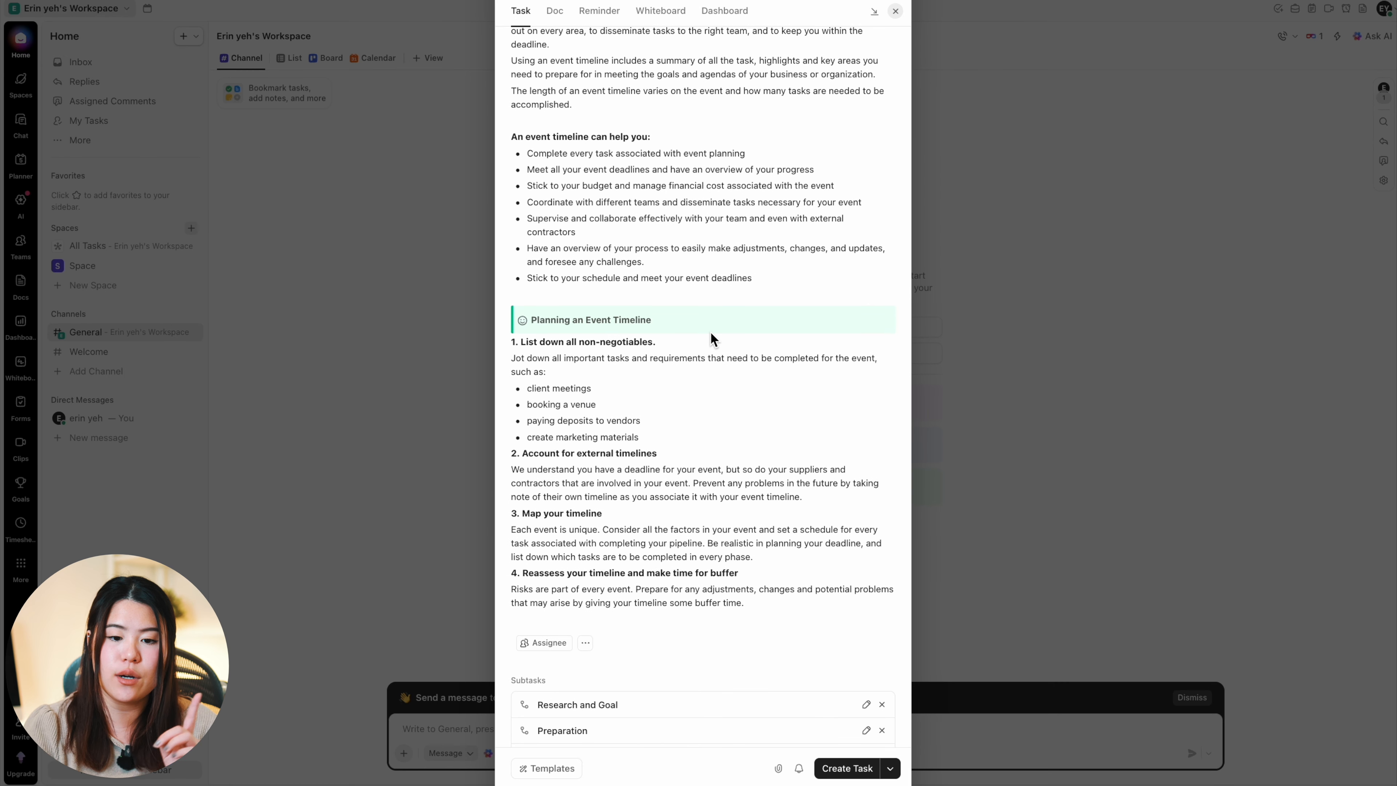
scroll(710, 333, up, 15)
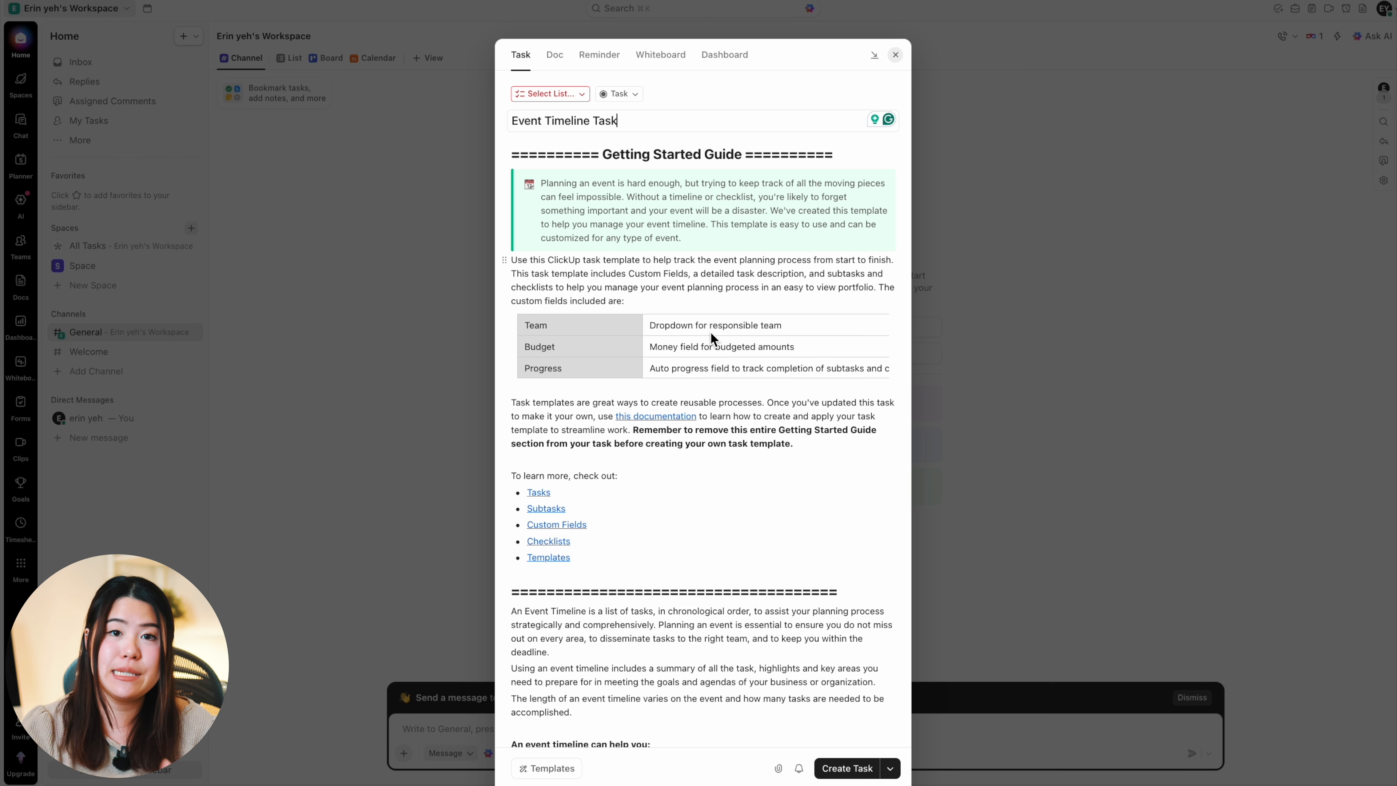
scroll(732, 275, down, 2)
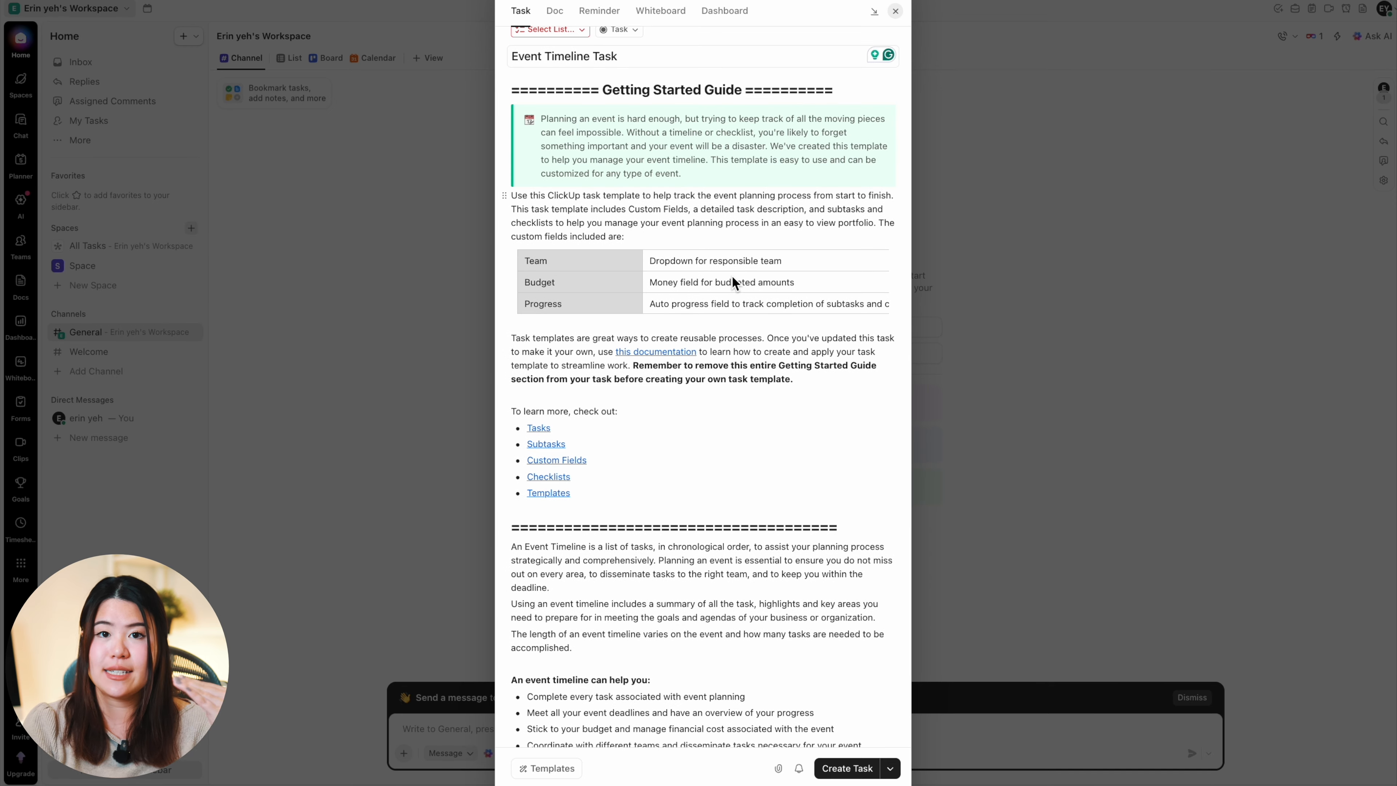
scroll(732, 281, down, 4)
scroll(709, 212, down, 8)
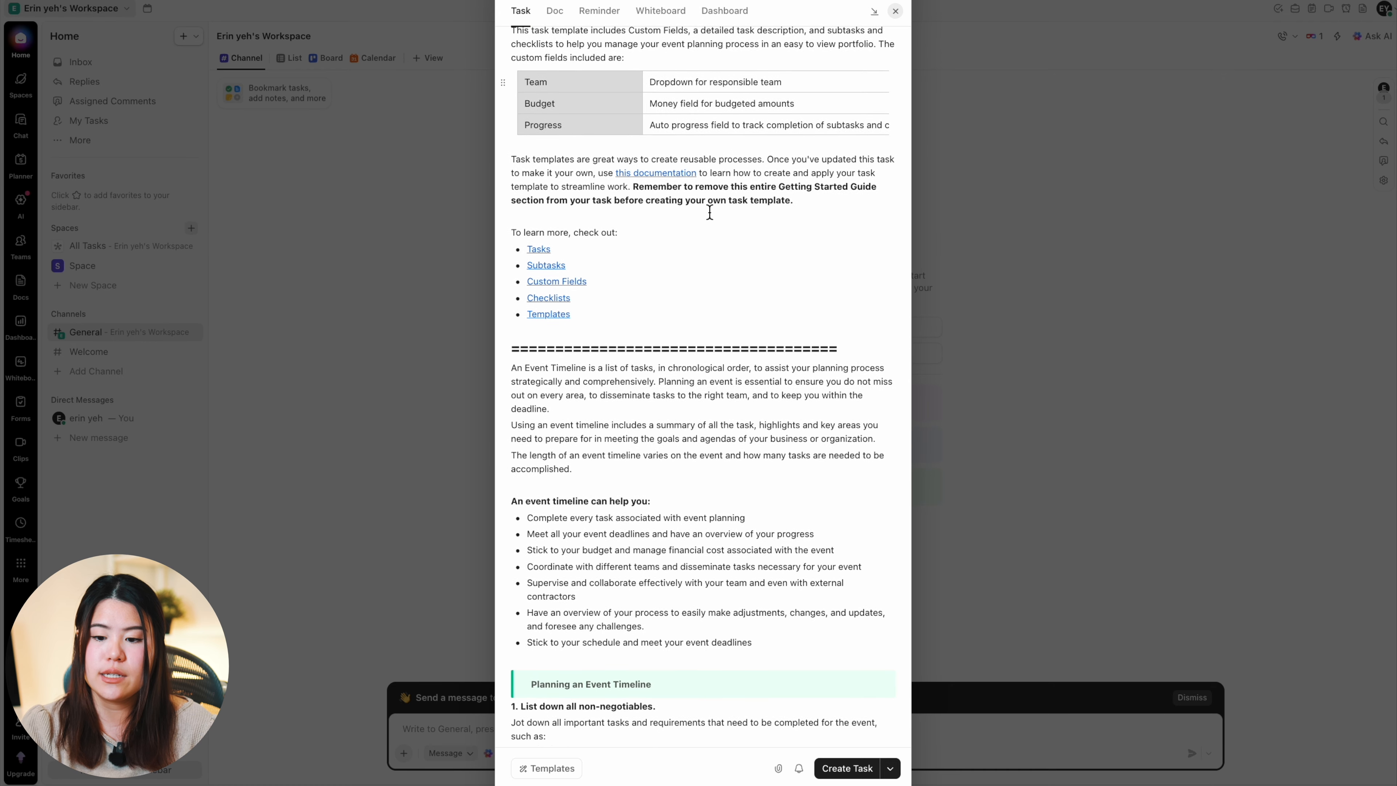
scroll(710, 211, down, 8)
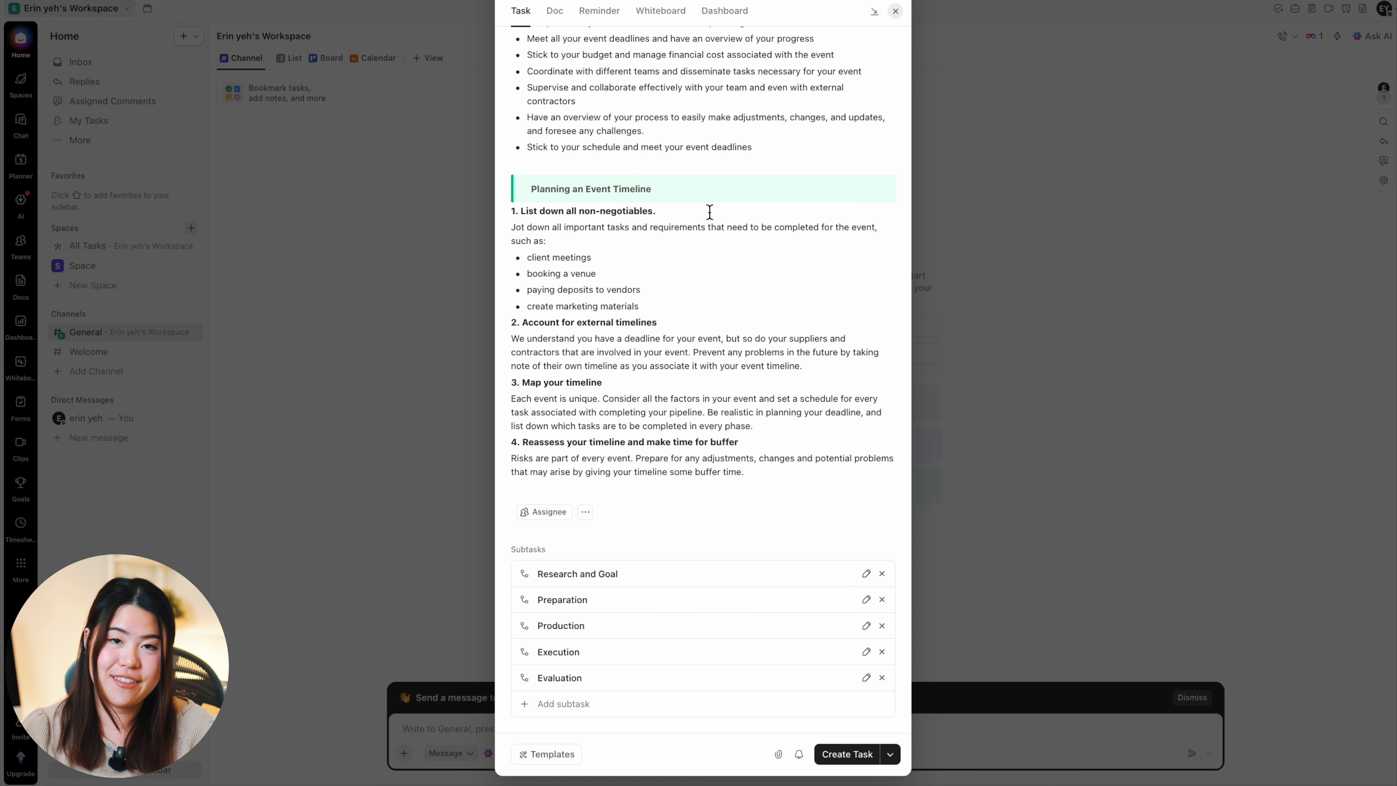
Step: Rename the new task as "Inventory and Fulfillment Workflow"
scroll(660, 192, up, 15)
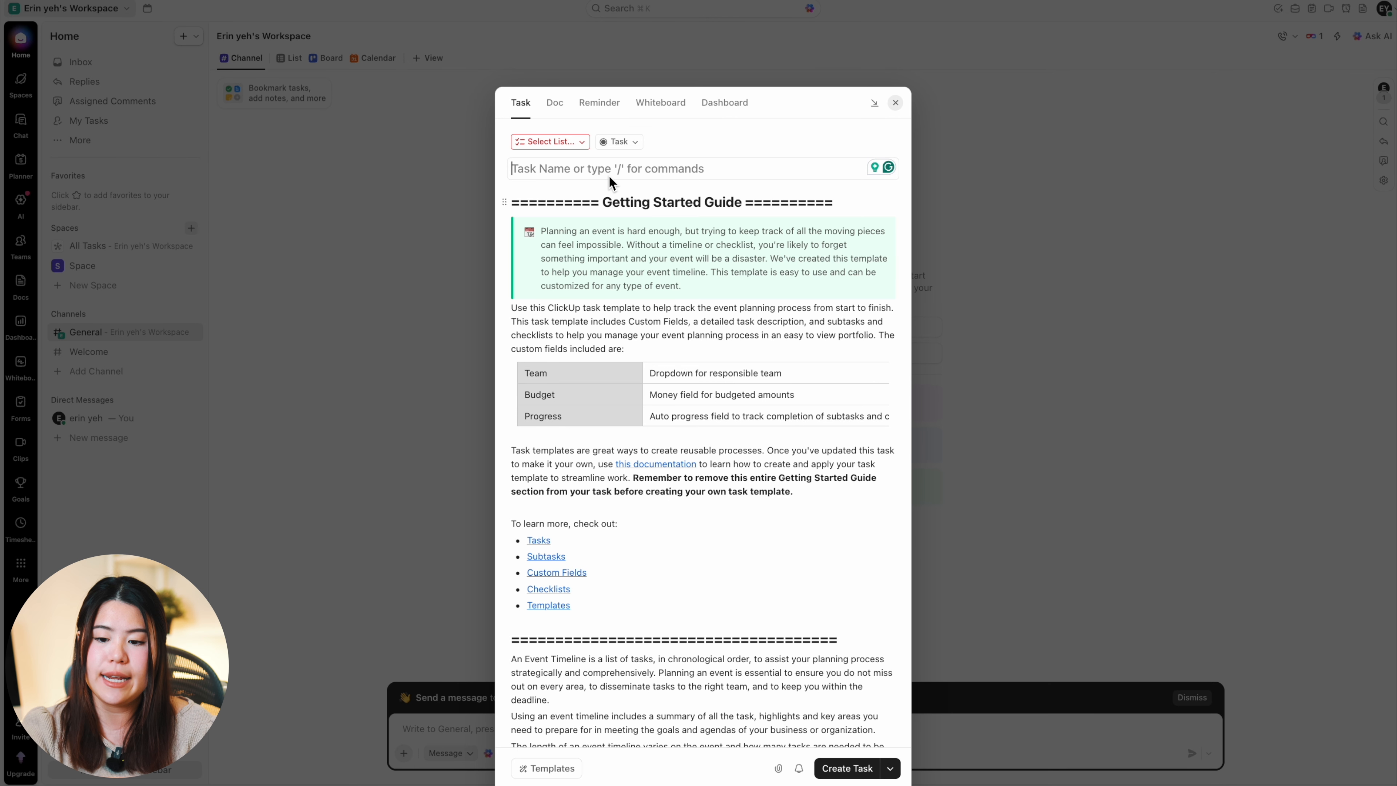
text(Inven)
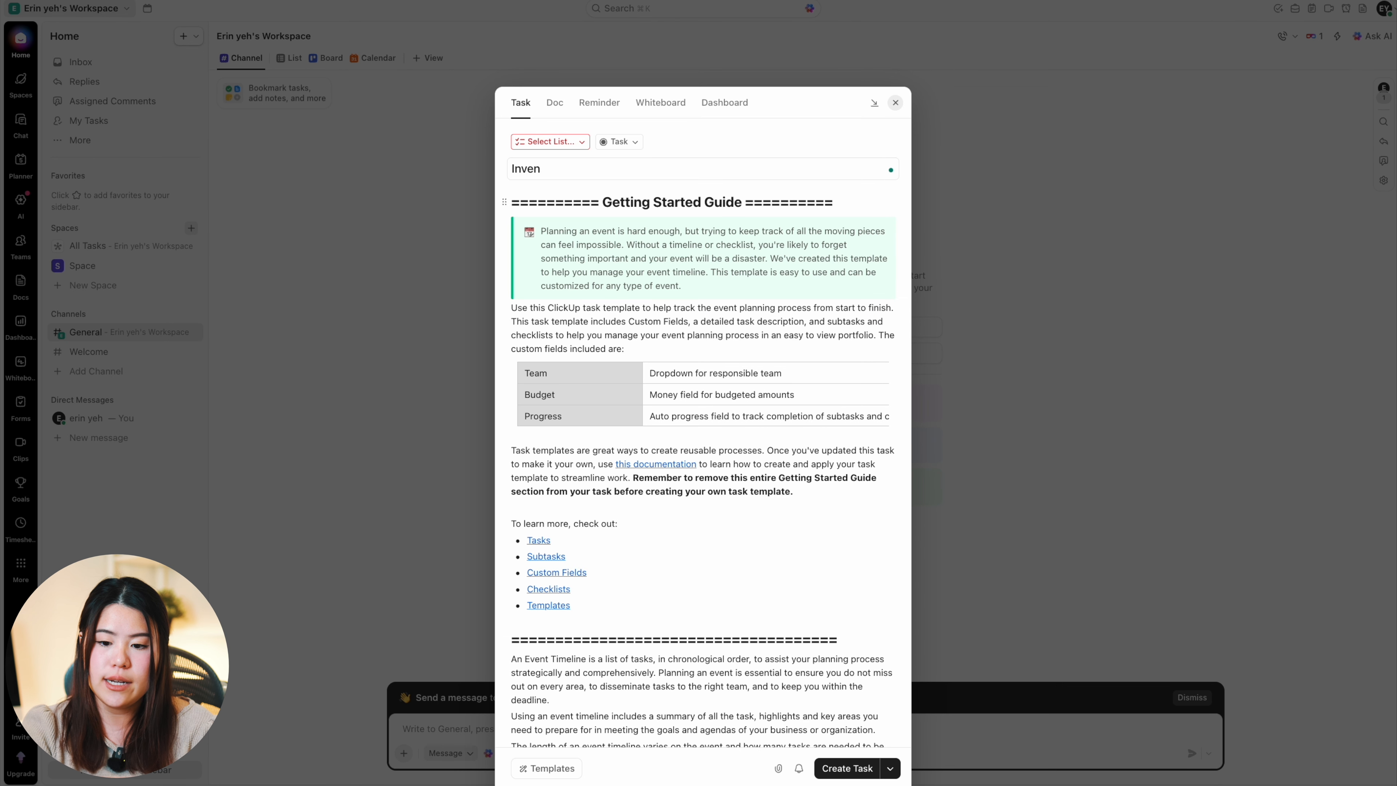
text(tory and F)
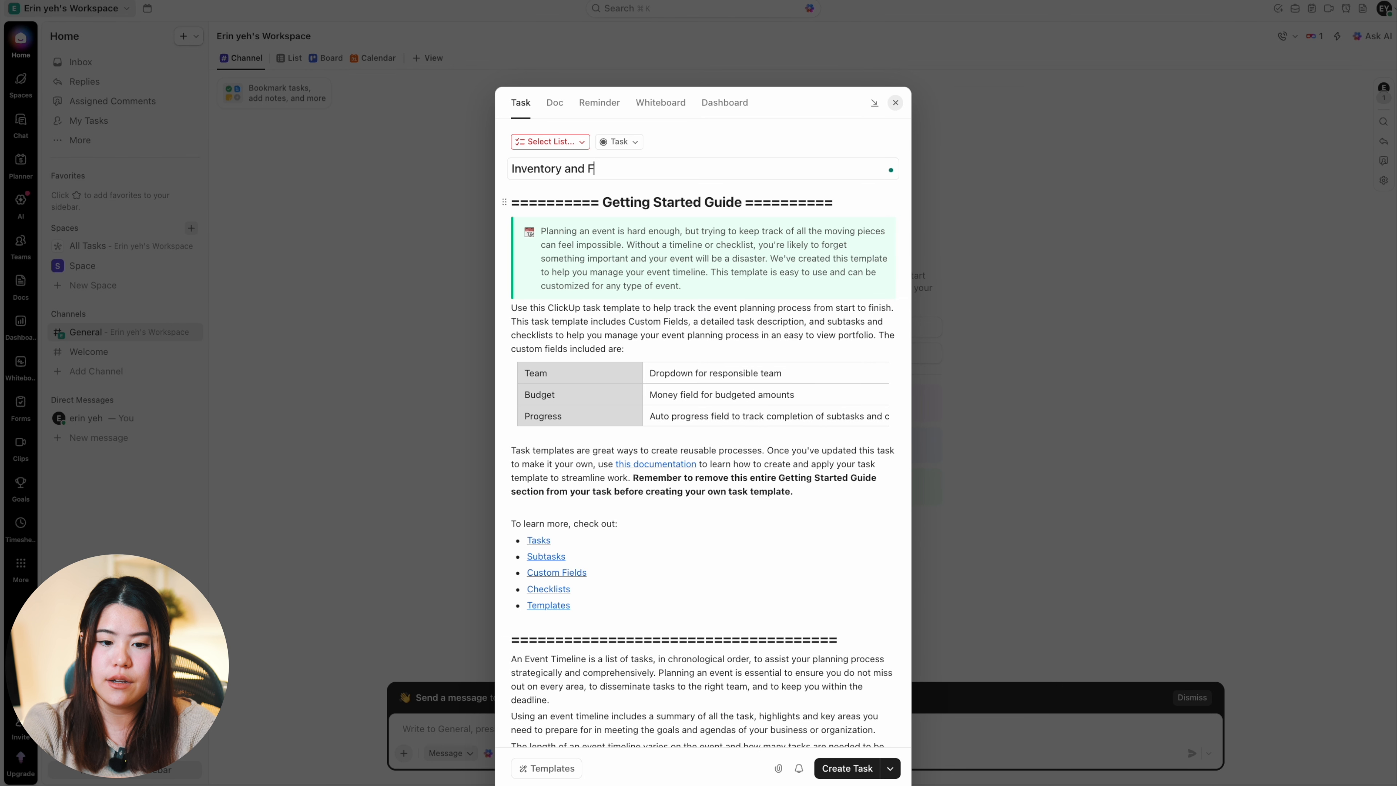
text(ulfillment Workflow)
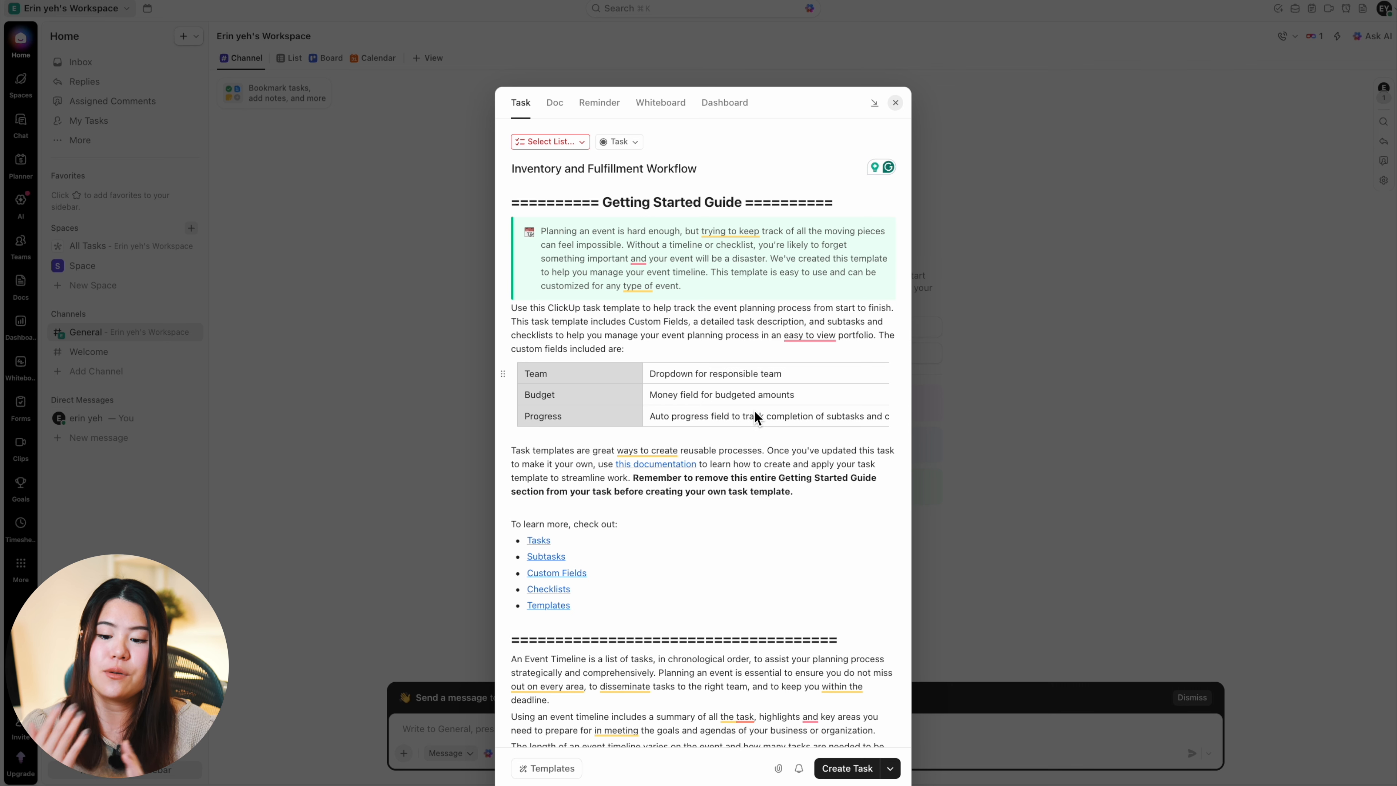
Step: Examine the renamed task's description, including the custom fields table and the event timeline explanation
scroll(733, 418, down, 3)
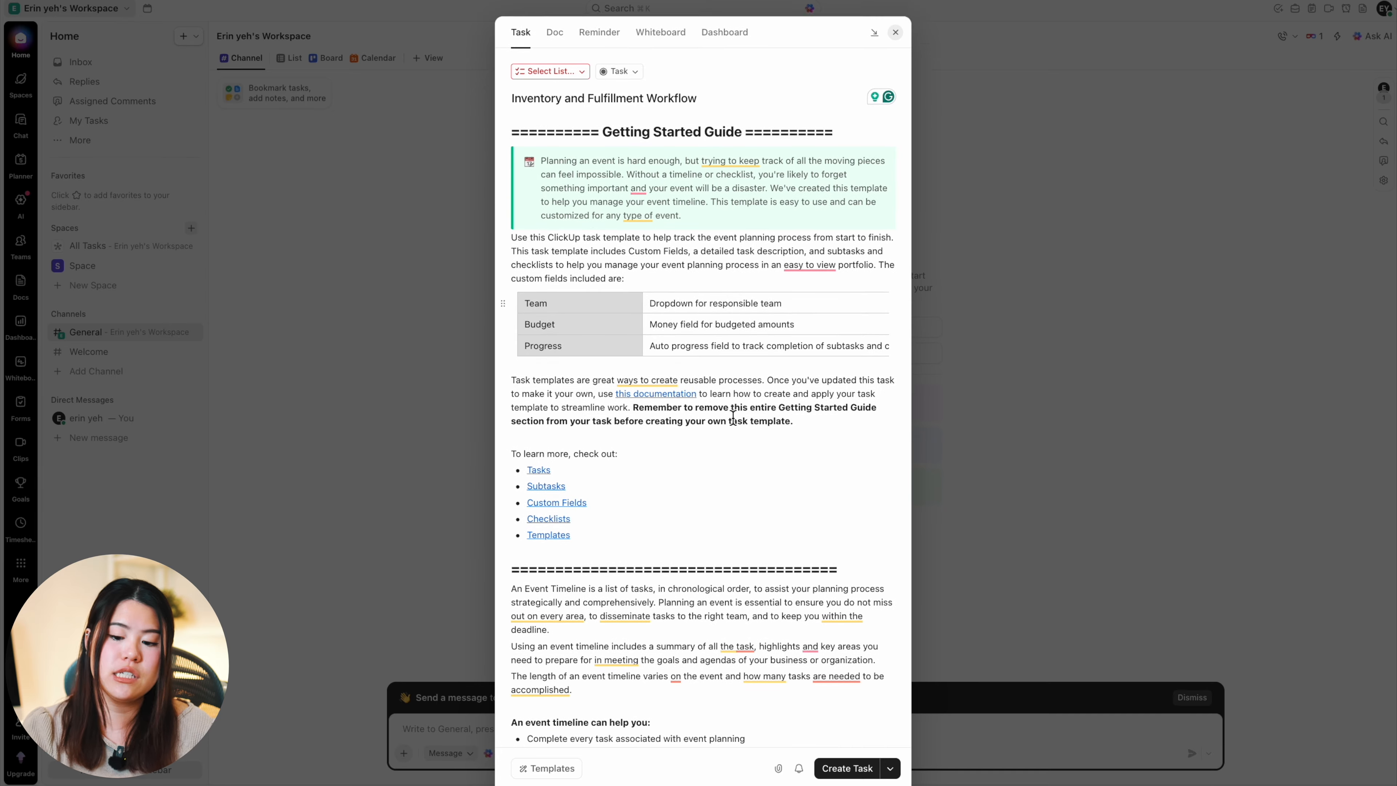
scroll(733, 417, up, 1)
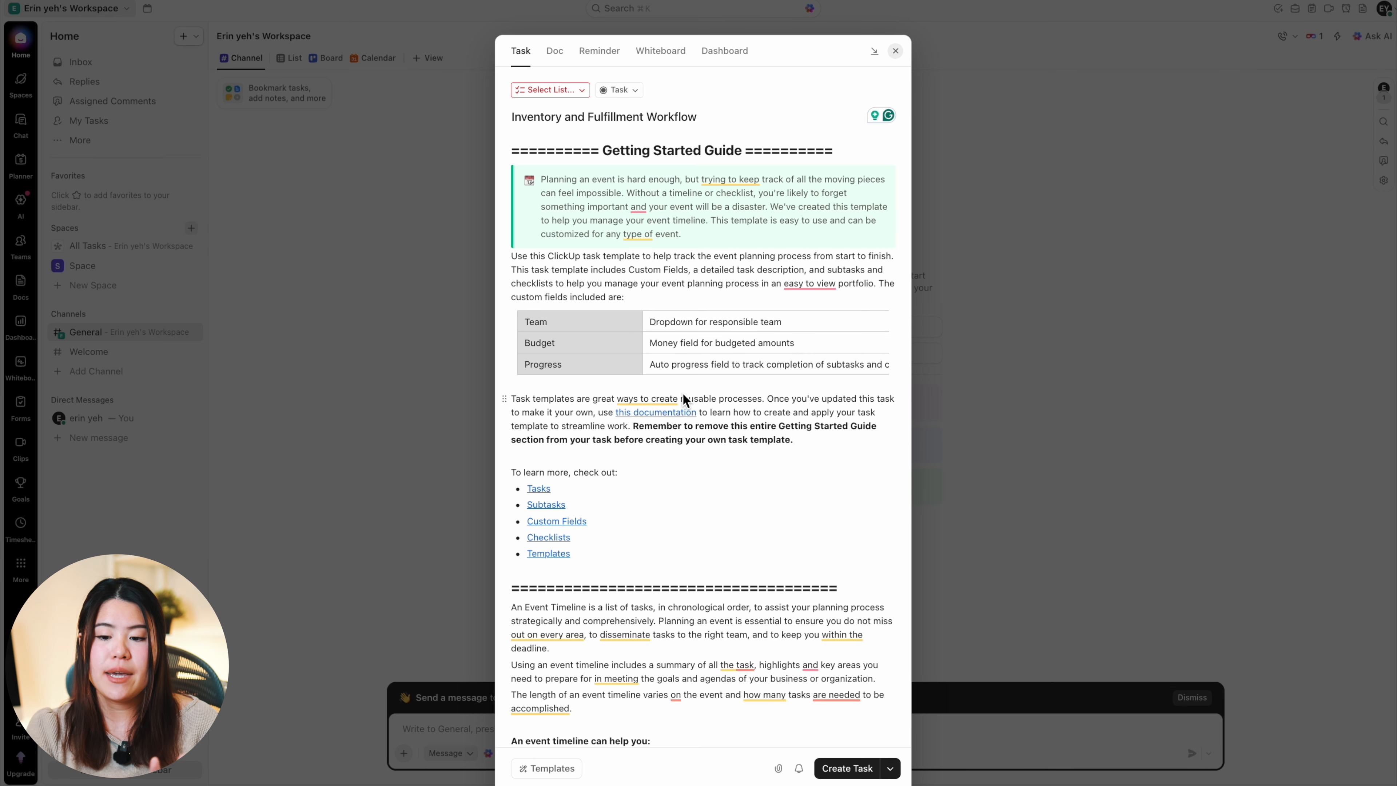
scroll(683, 398, up, 3)
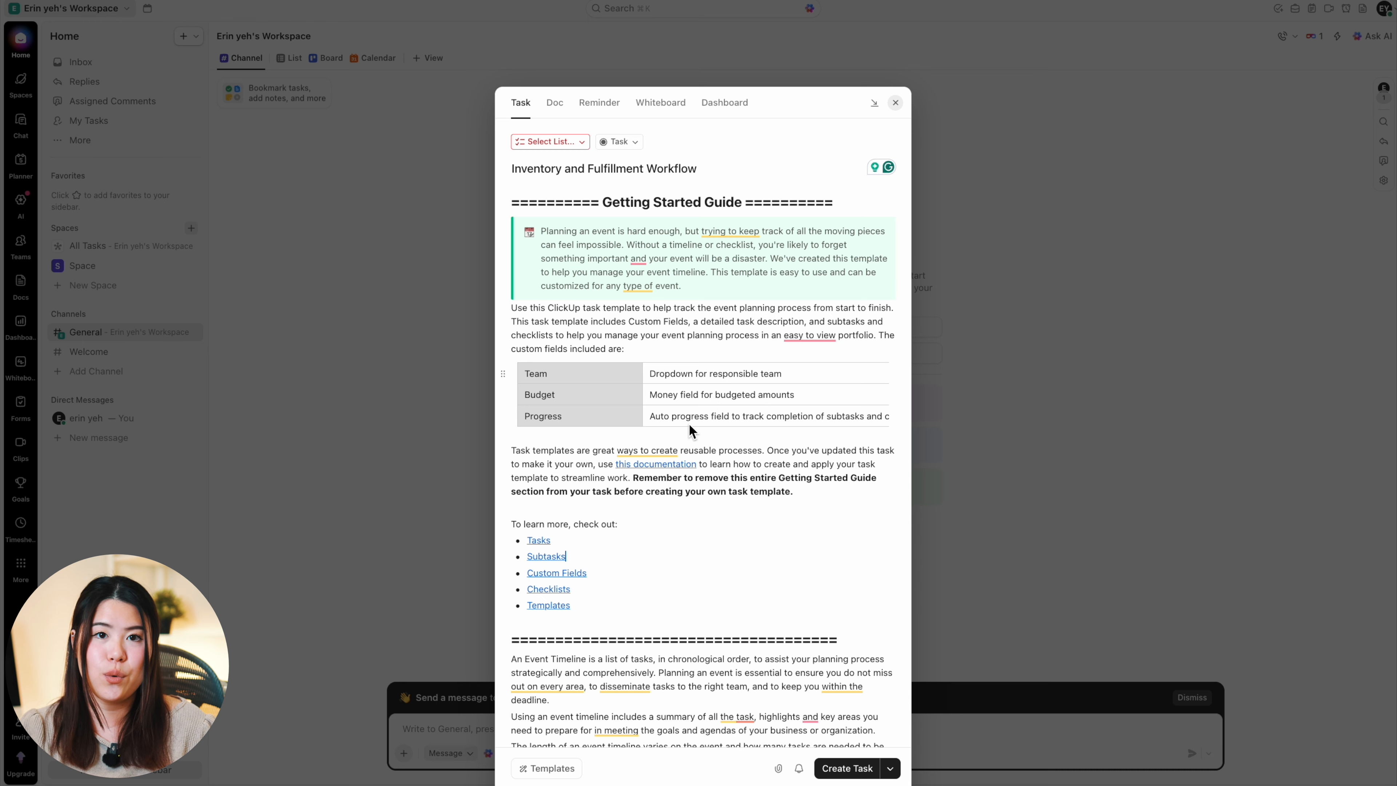
scroll(647, 443, down, 1)
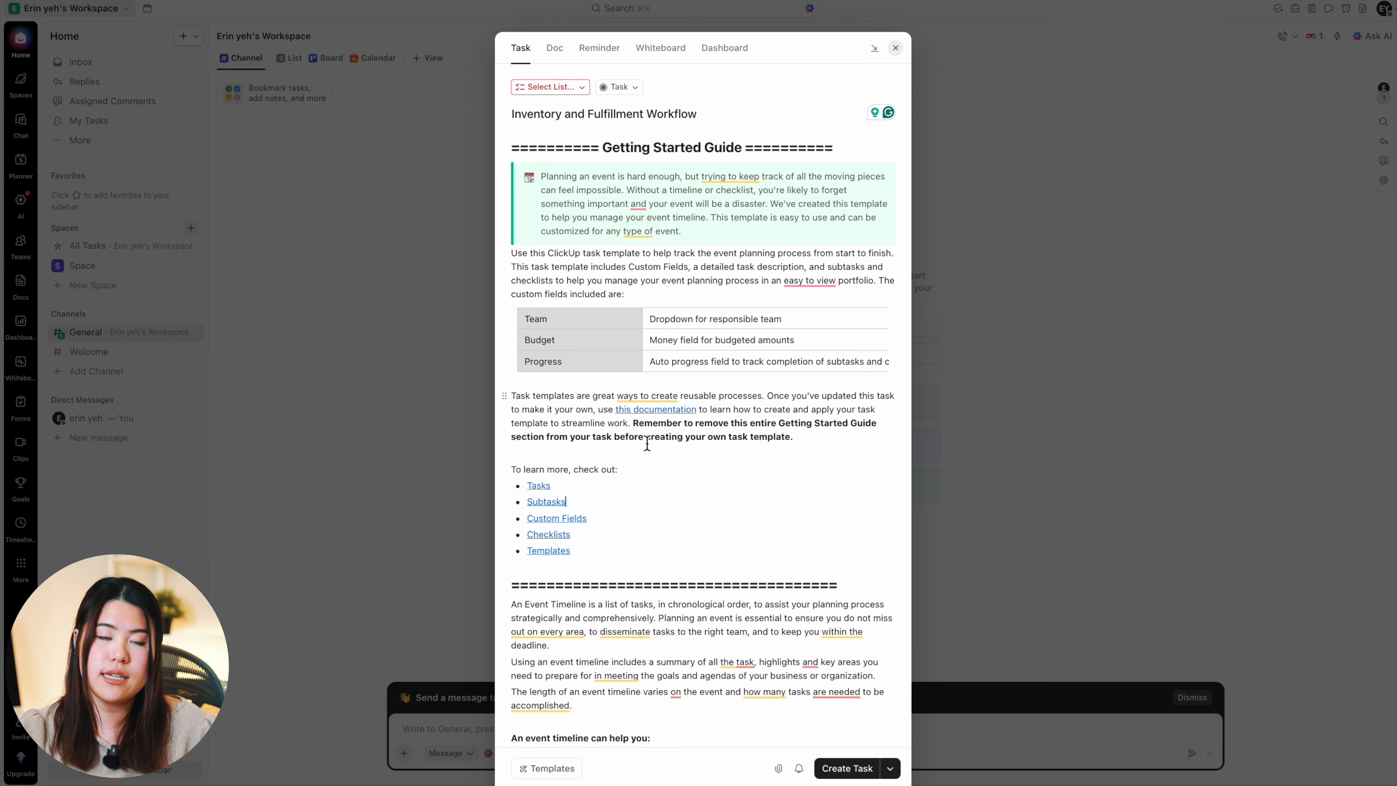
scroll(647, 443, down, 1)
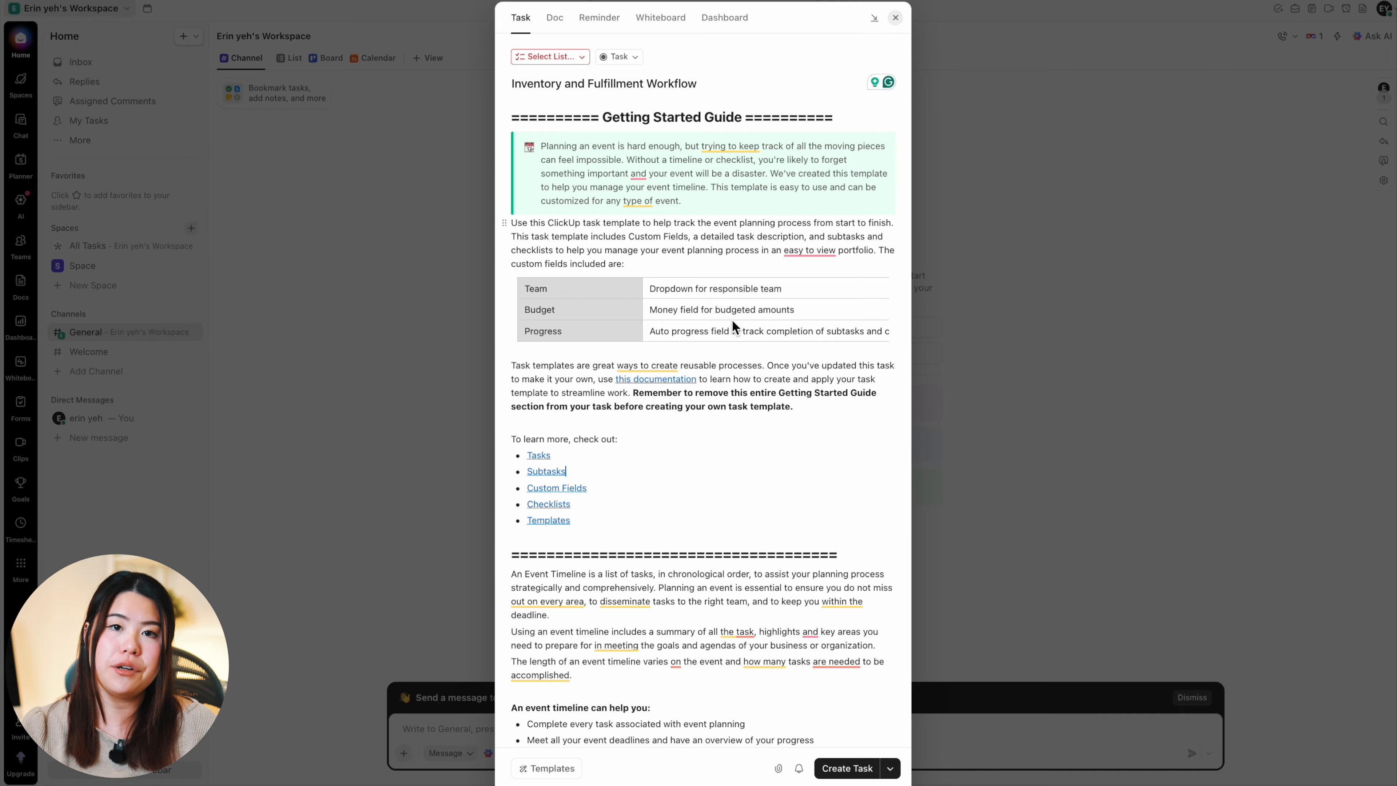
scroll(732, 293, up, 2)
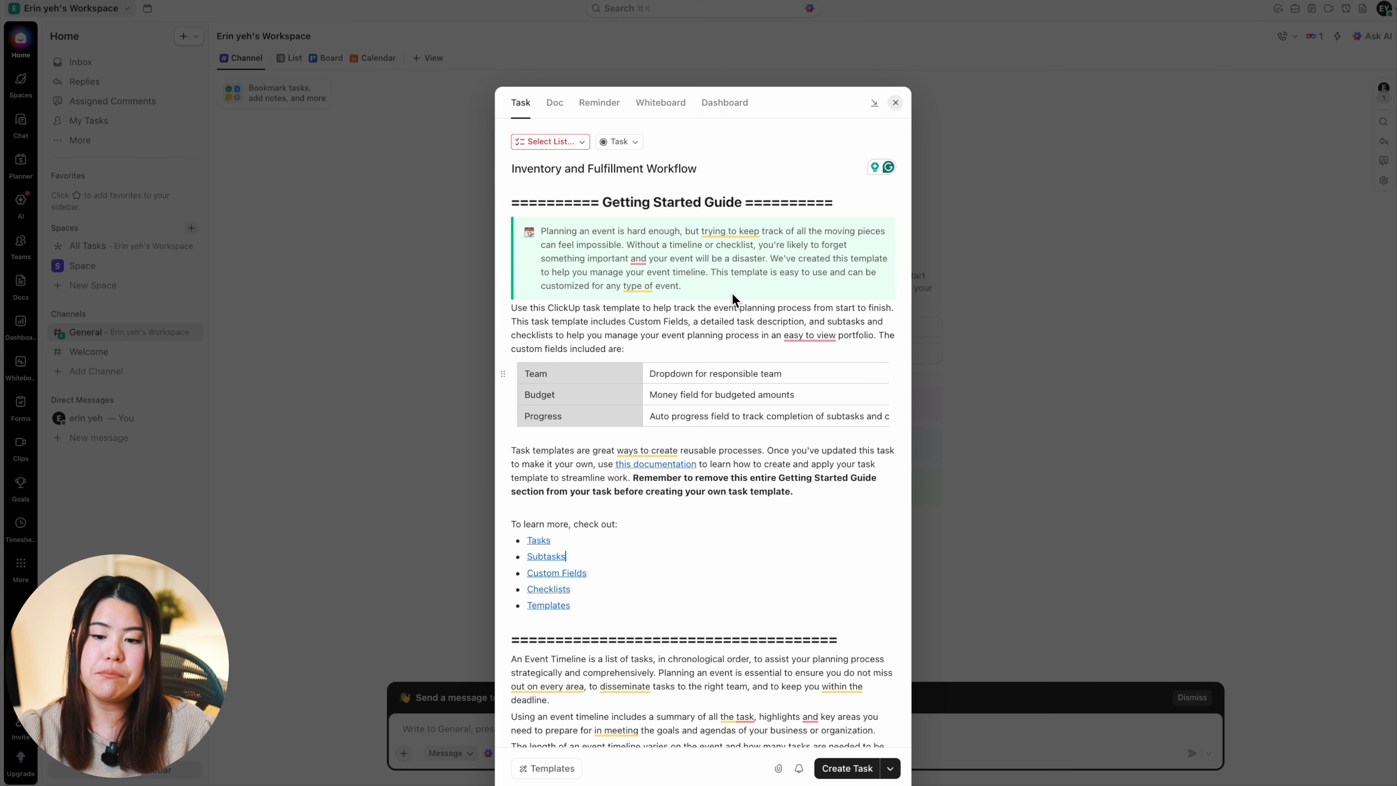
scroll(732, 293, down, 1)
scroll(732, 298, down, 4)
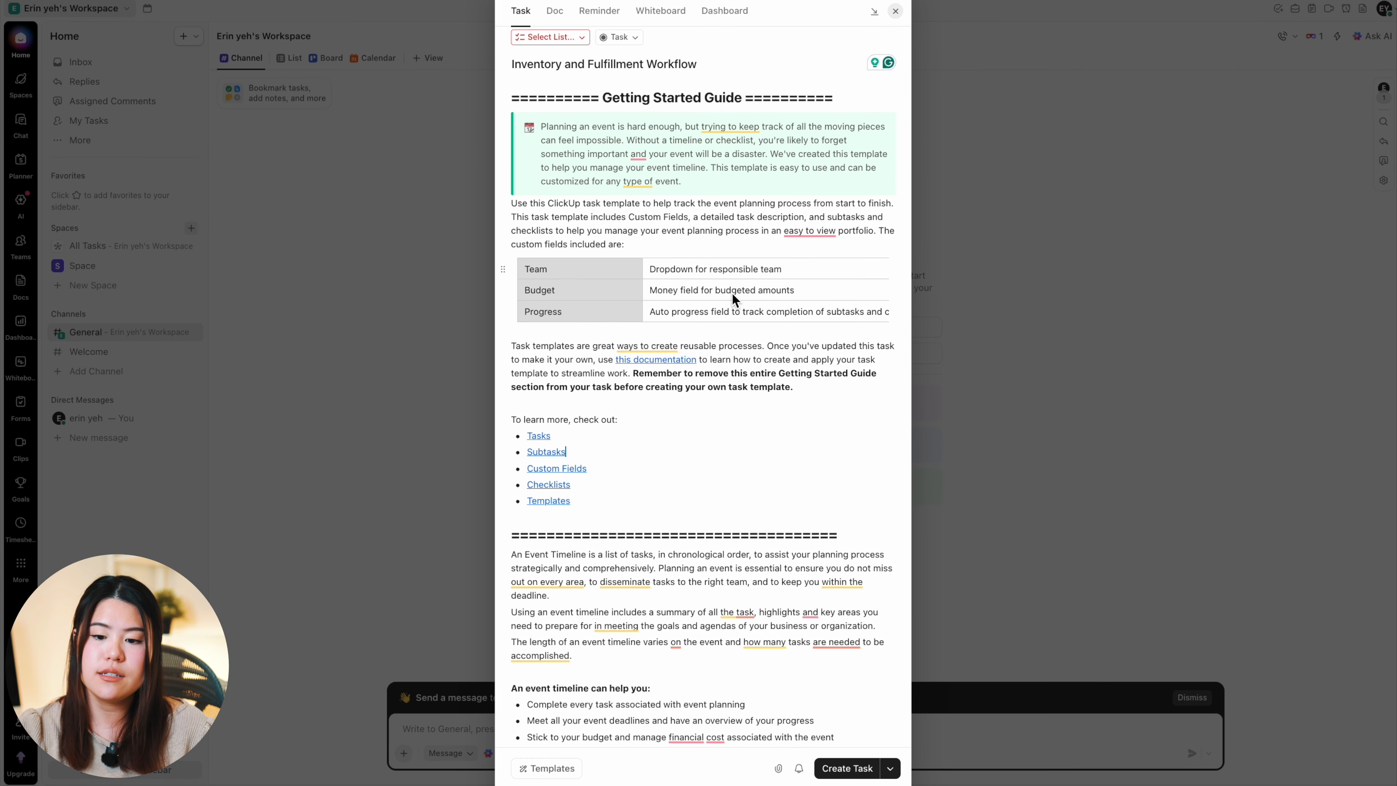
scroll(731, 295, down, 1)
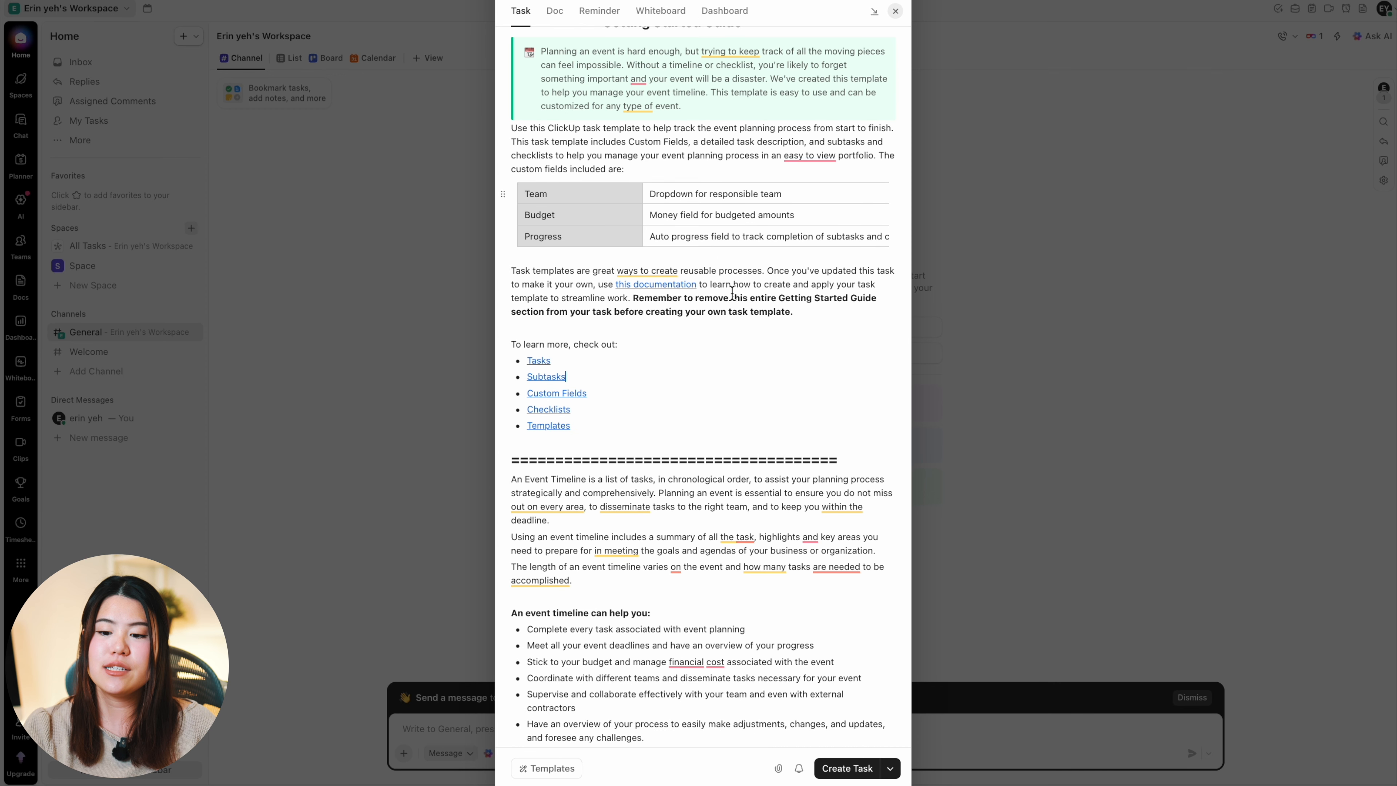
Step: Review the full description from the getting started guide to the event timeline planning steps, along with the listed subtasks
scroll(732, 293, up, 4)
scroll(678, 401, down, 12)
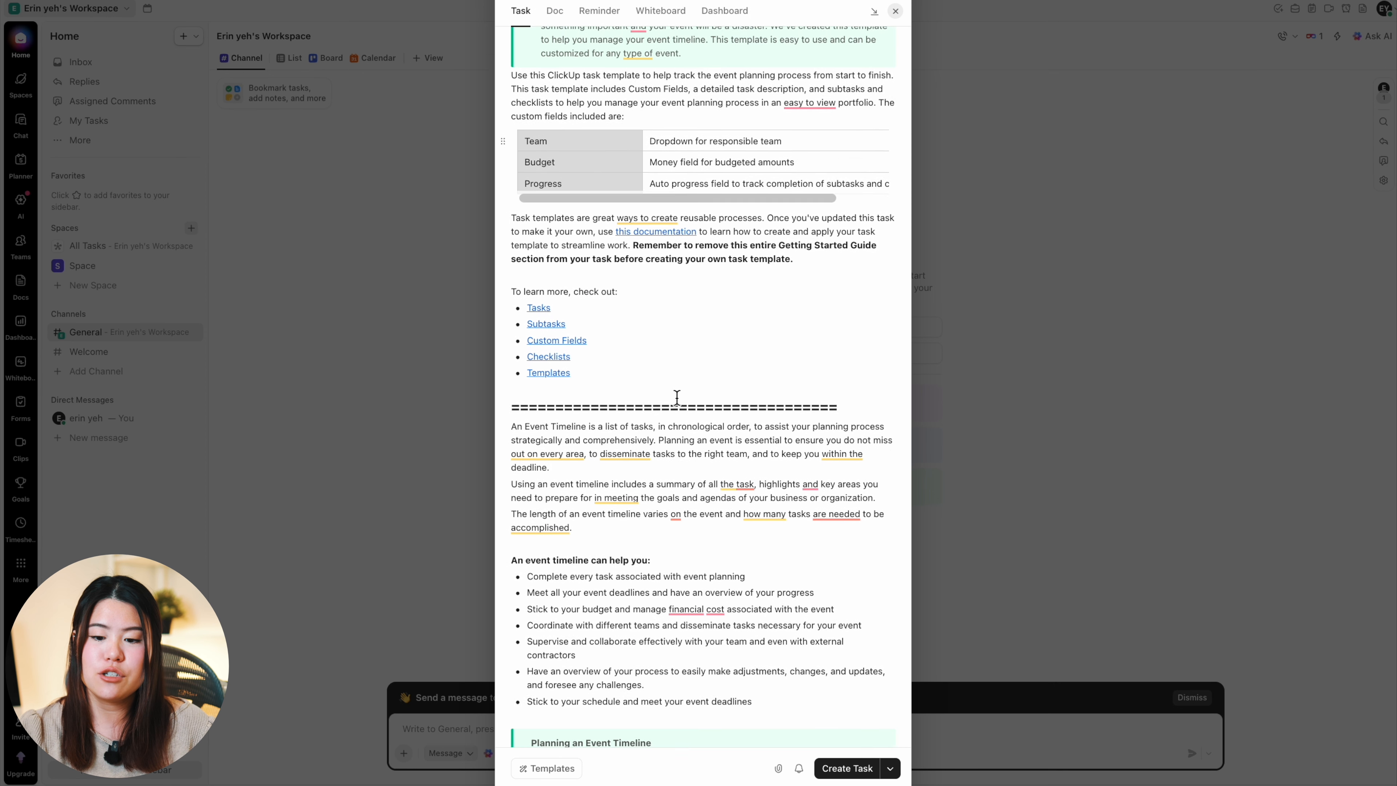
scroll(677, 397, down, 1)
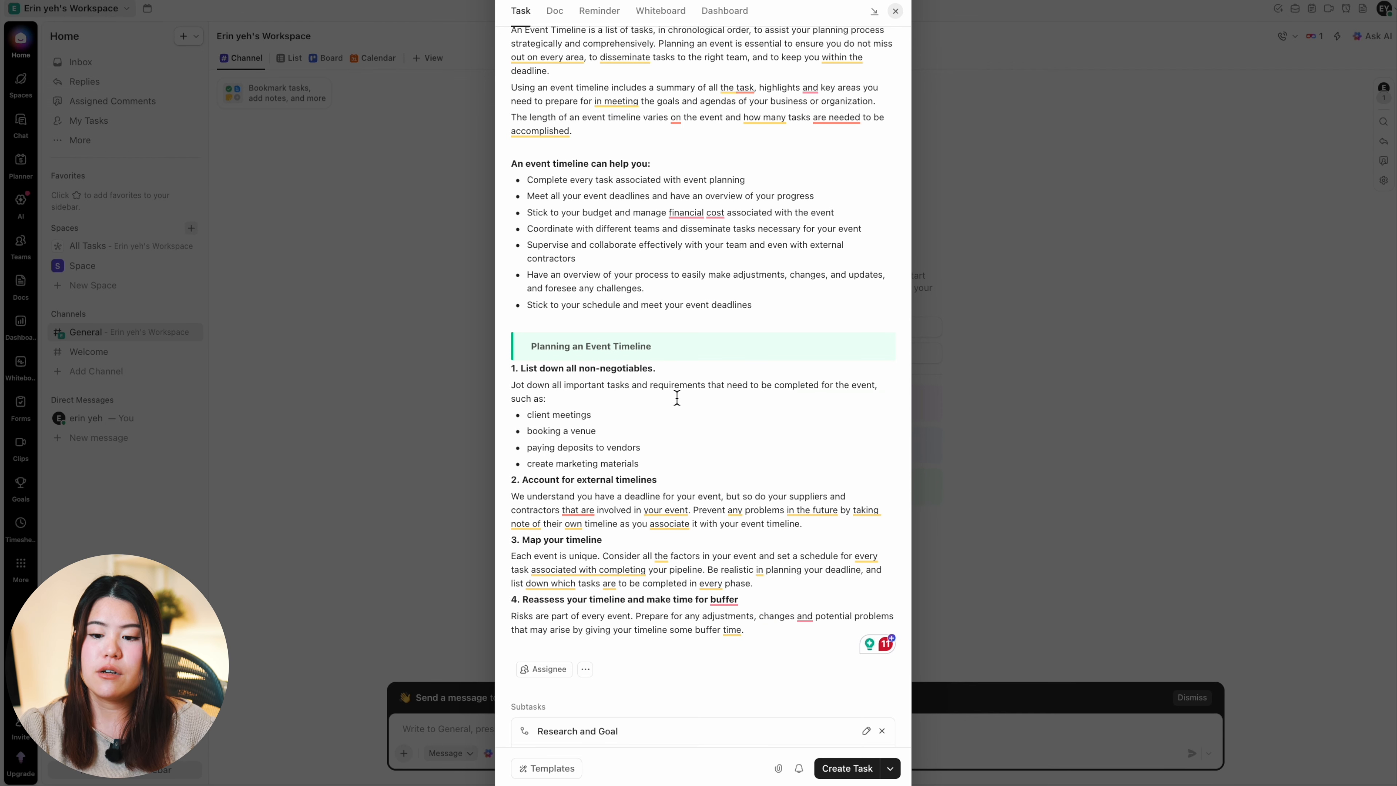
scroll(678, 398, down, 3)
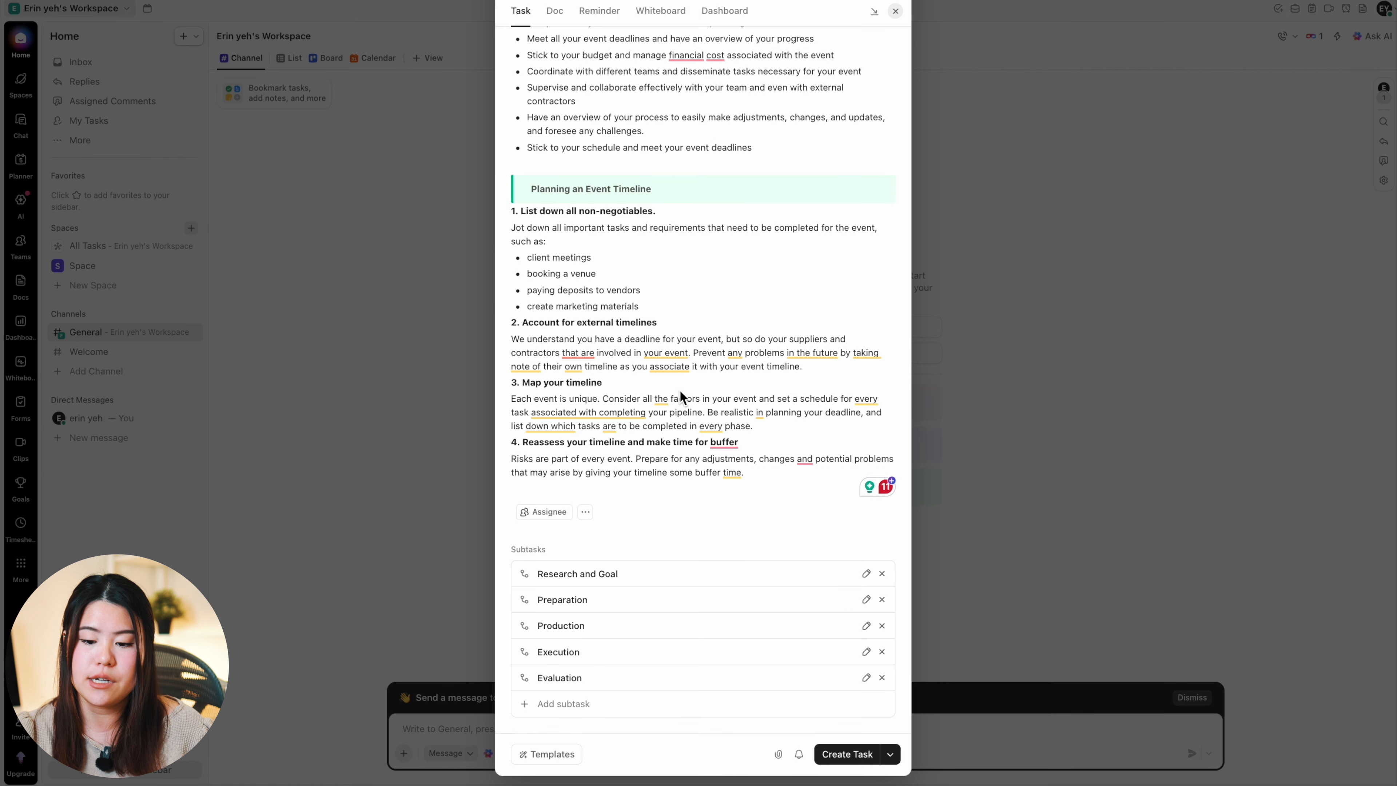
scroll(687, 366, up, 15)
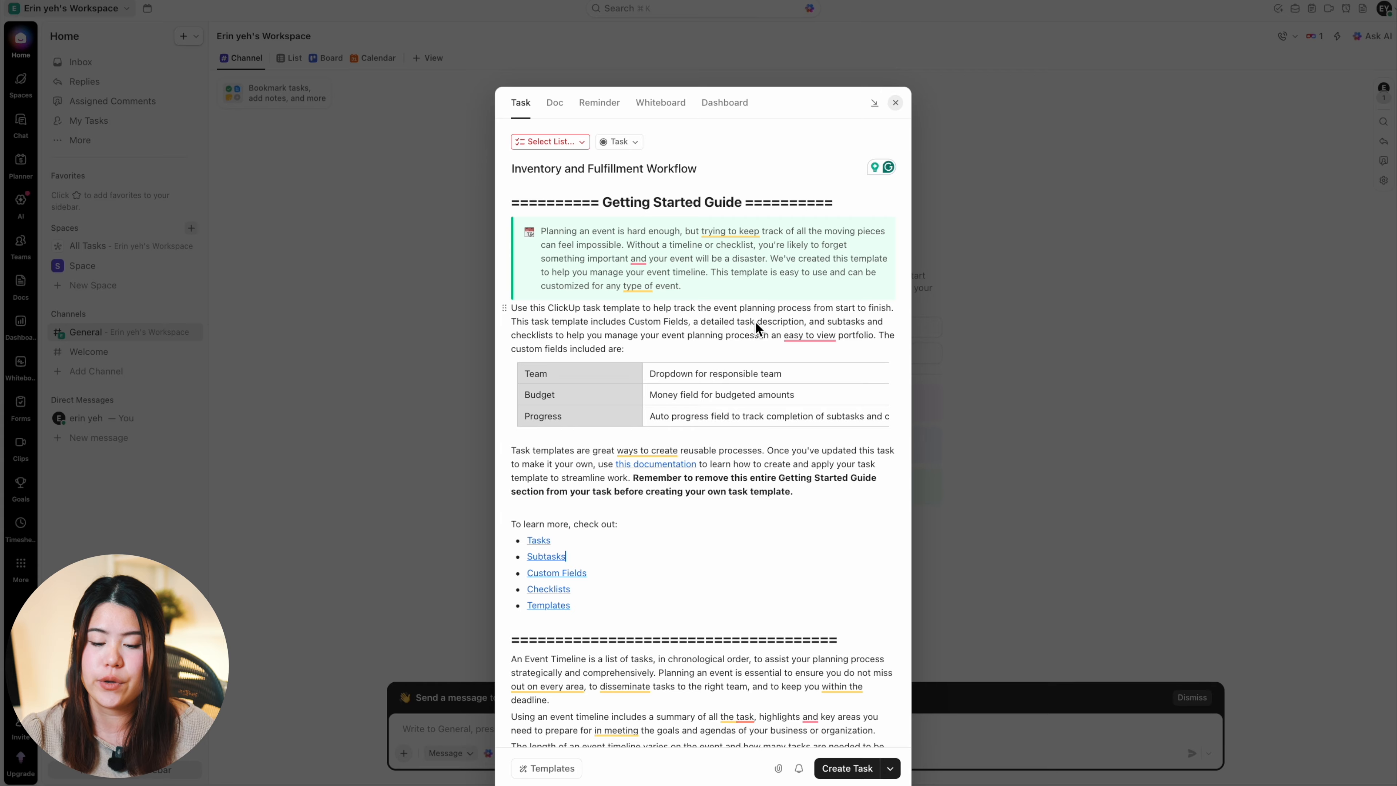
scroll(711, 417, down, 5)
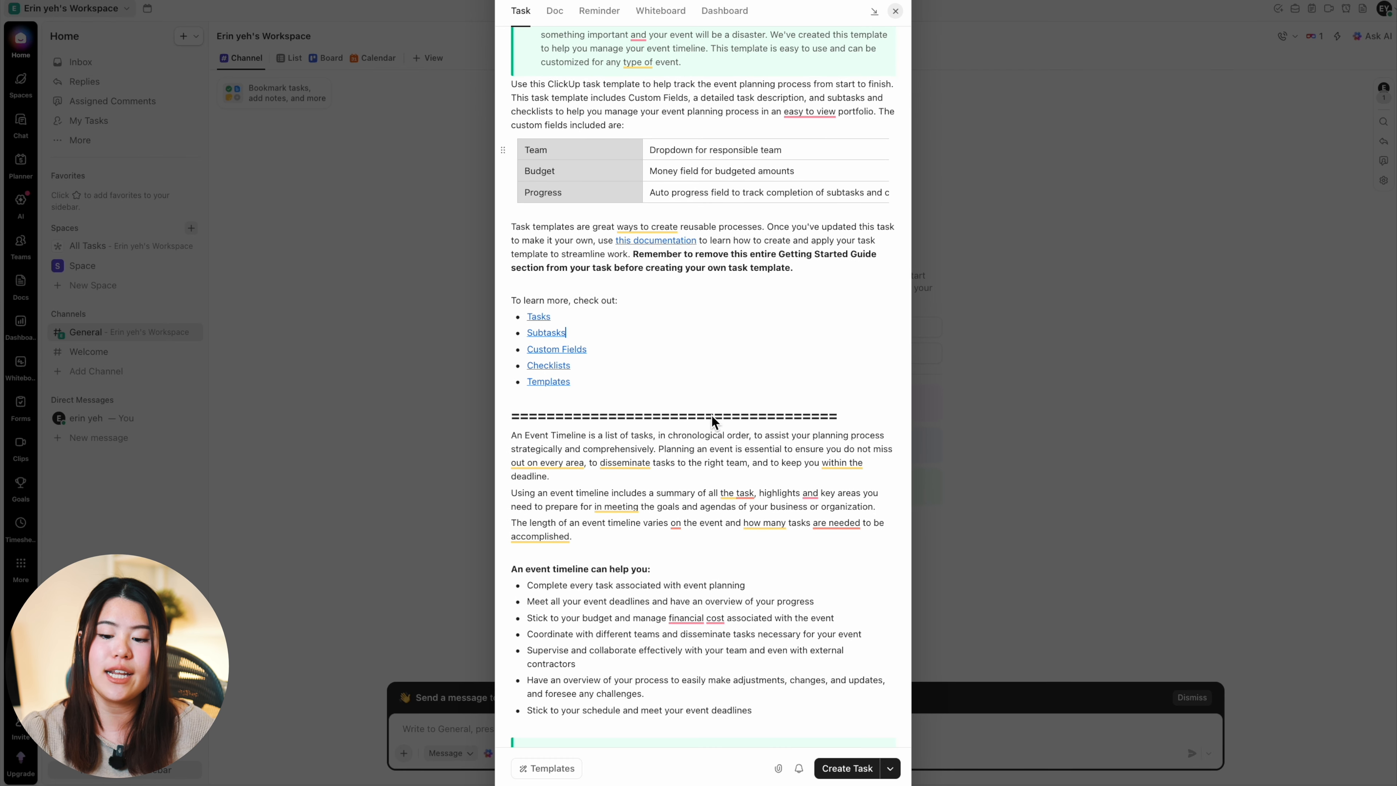
scroll(712, 421, down, 2)
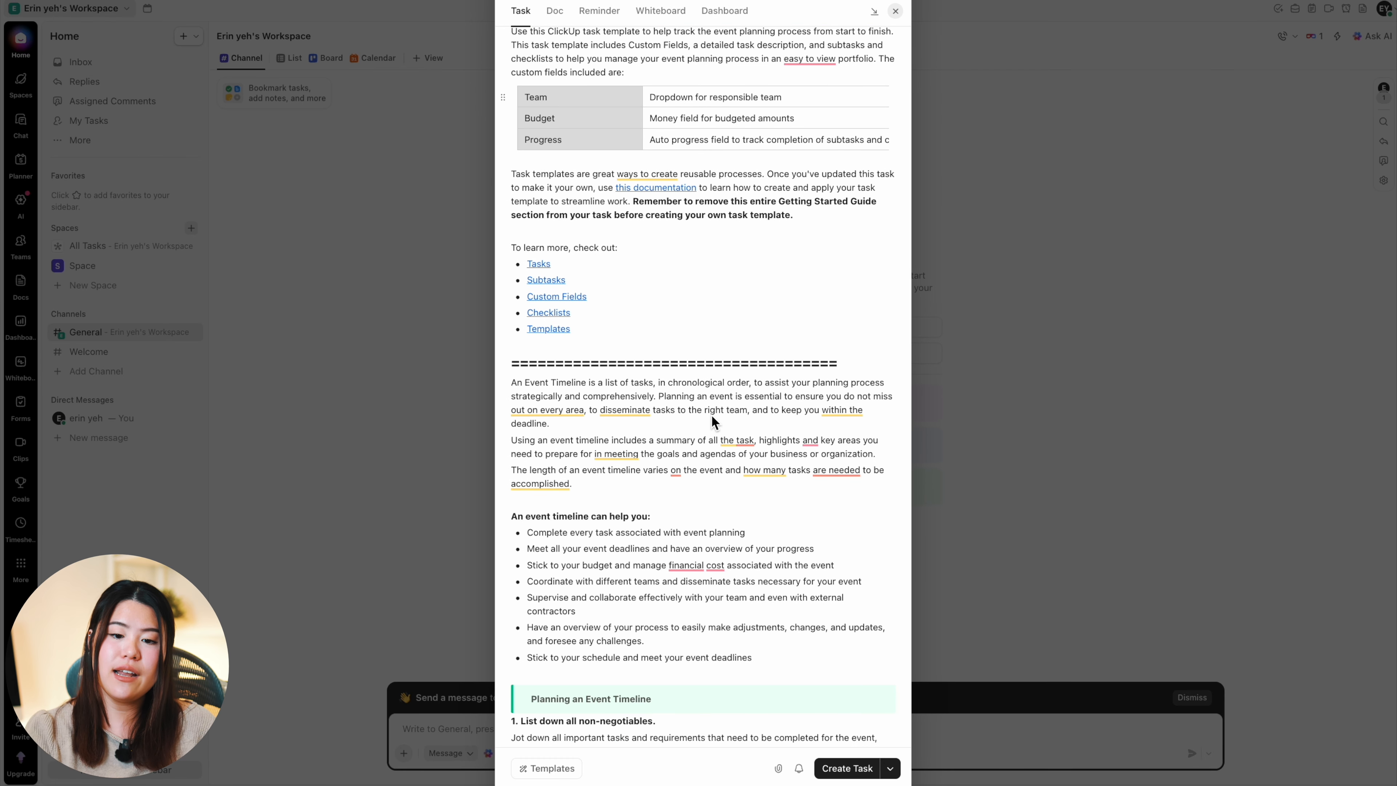
scroll(712, 418, up, 5)
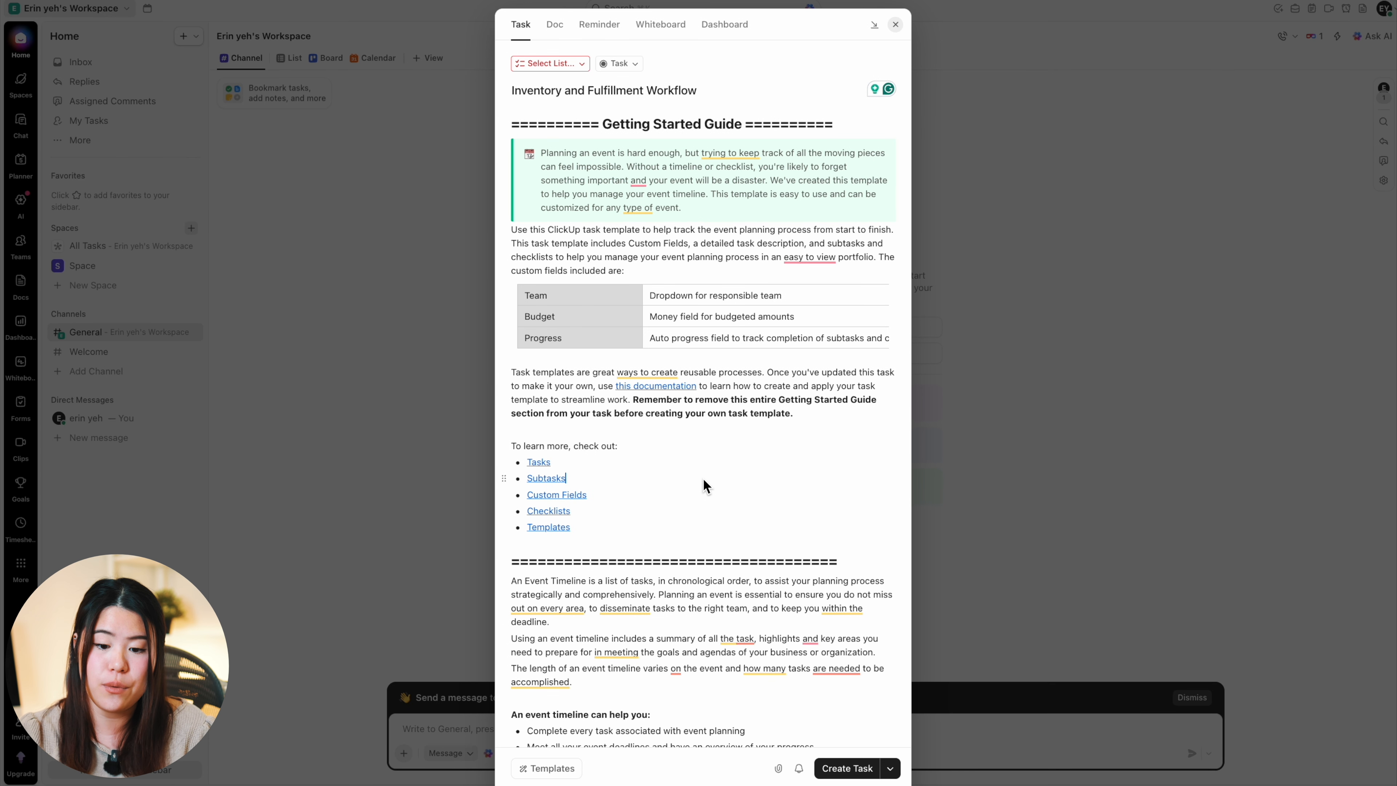
Step: Rename the "Research and Goal" subtask as "Inventory Planning"
scroll(703, 481, down, 15)
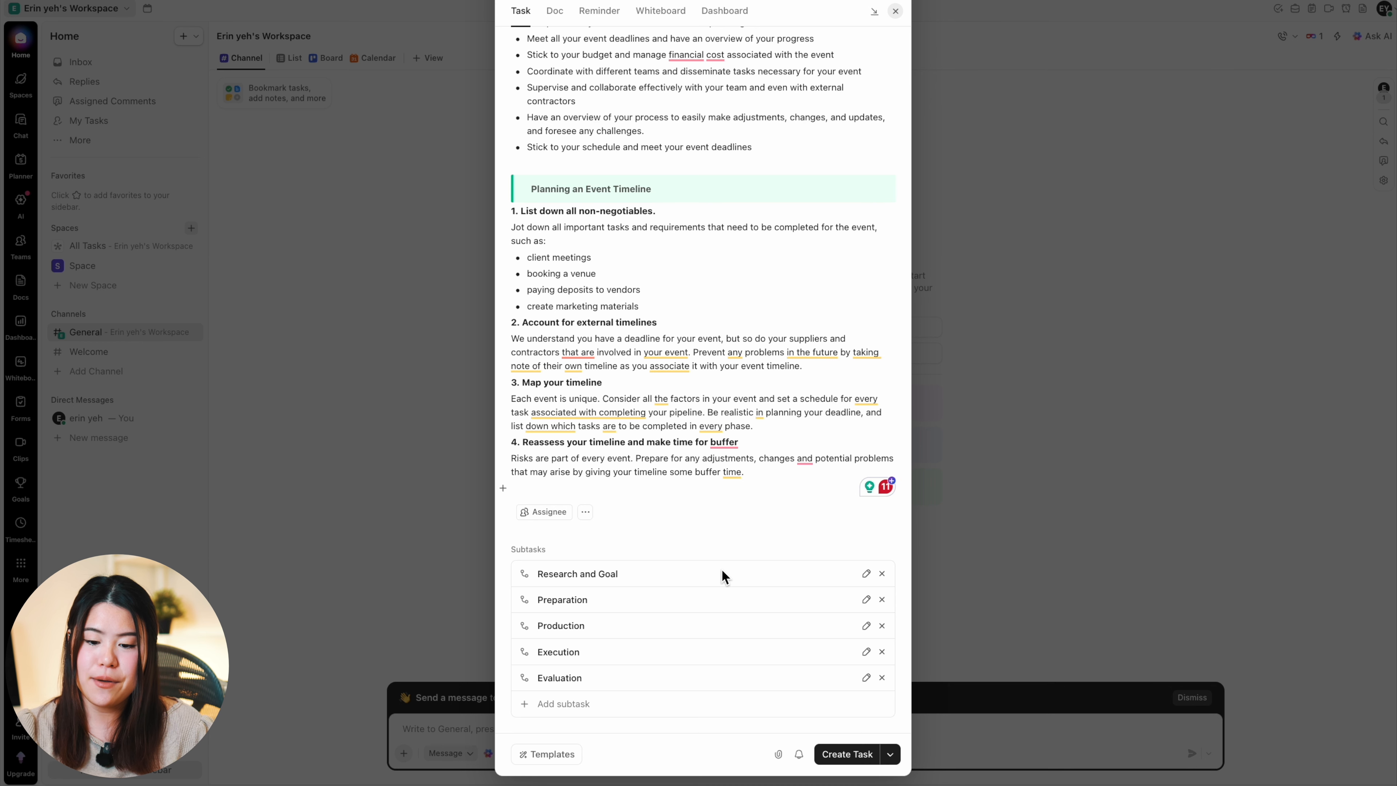
click(866, 574)
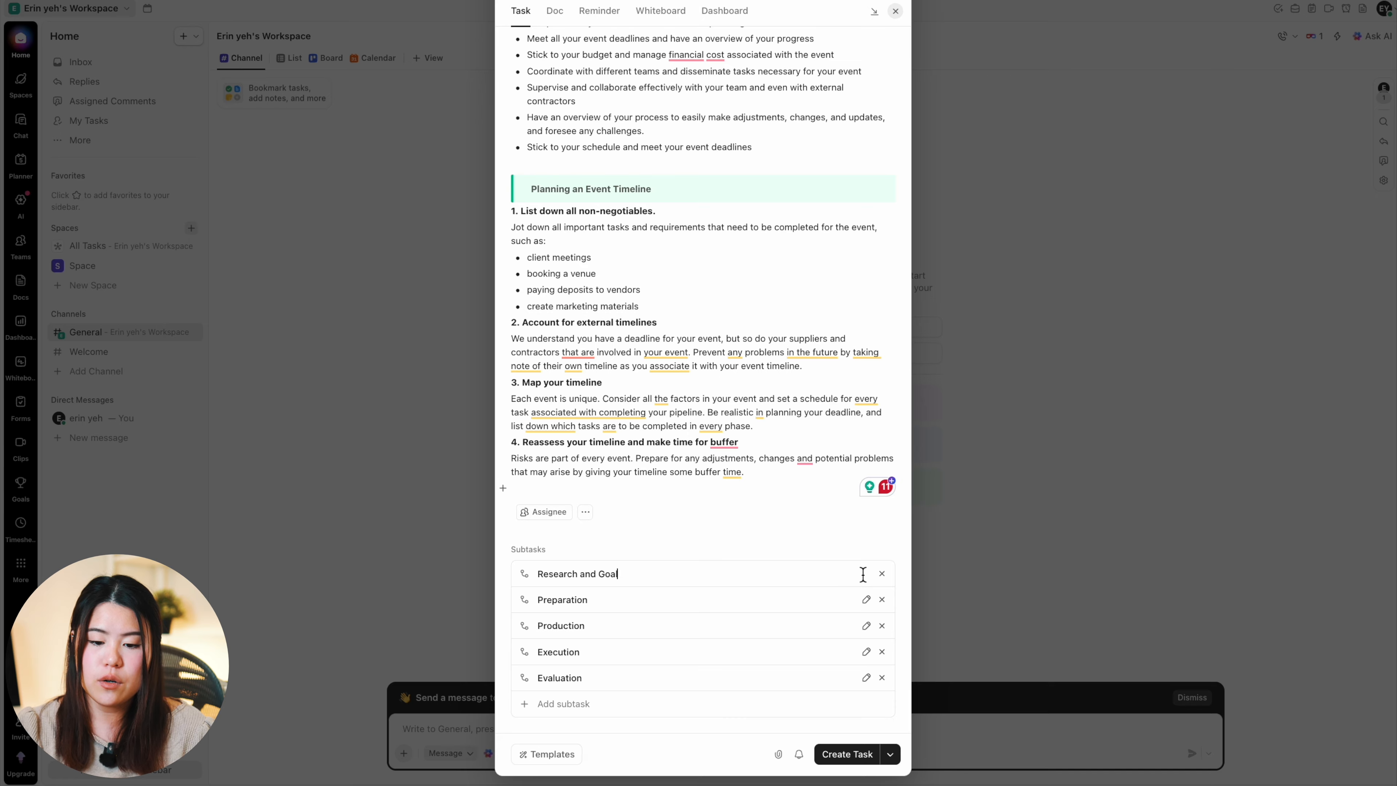
drag(621, 573, 533, 573)
text(Inventory Planning)
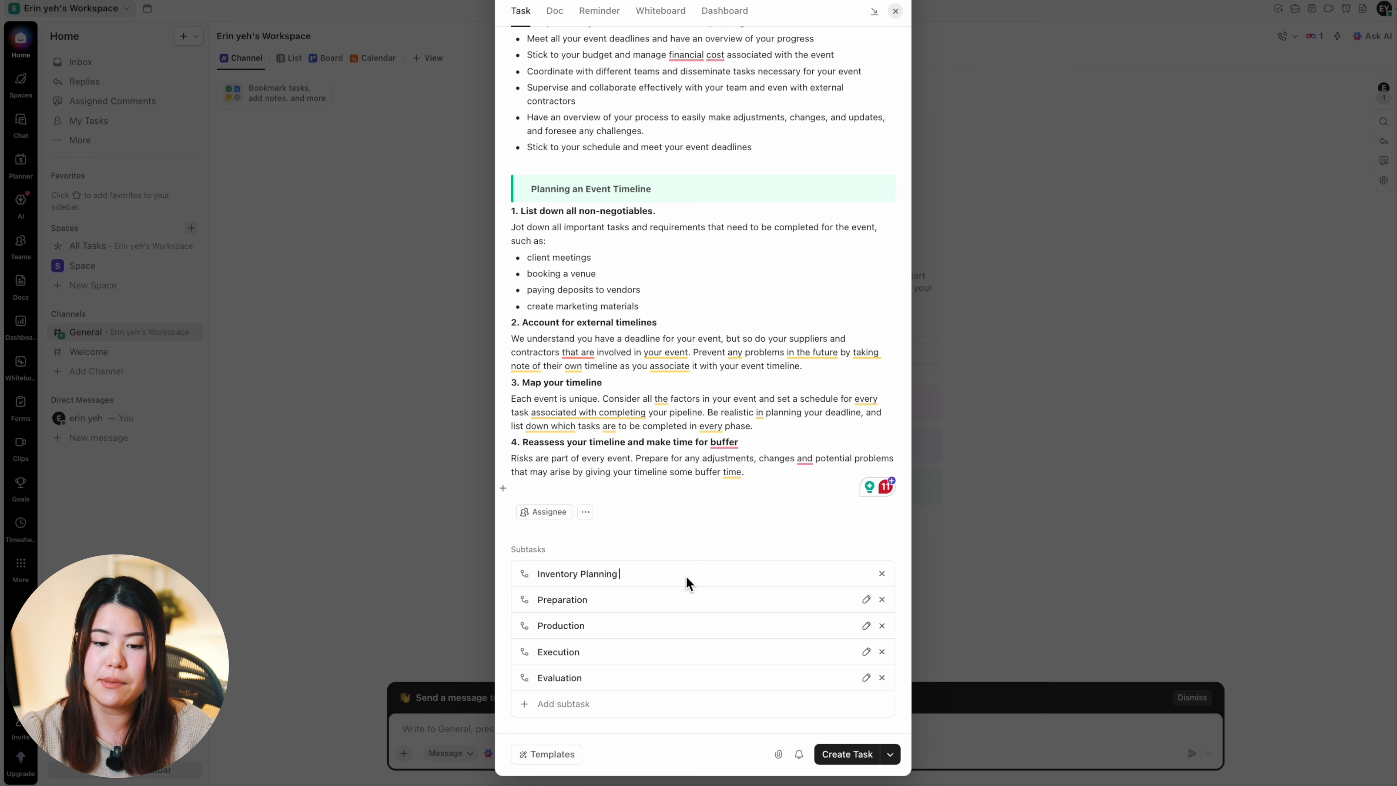
Step: Rename the "Preparation" subtask as "Supplier and Logistics Setup"
click(610, 601)
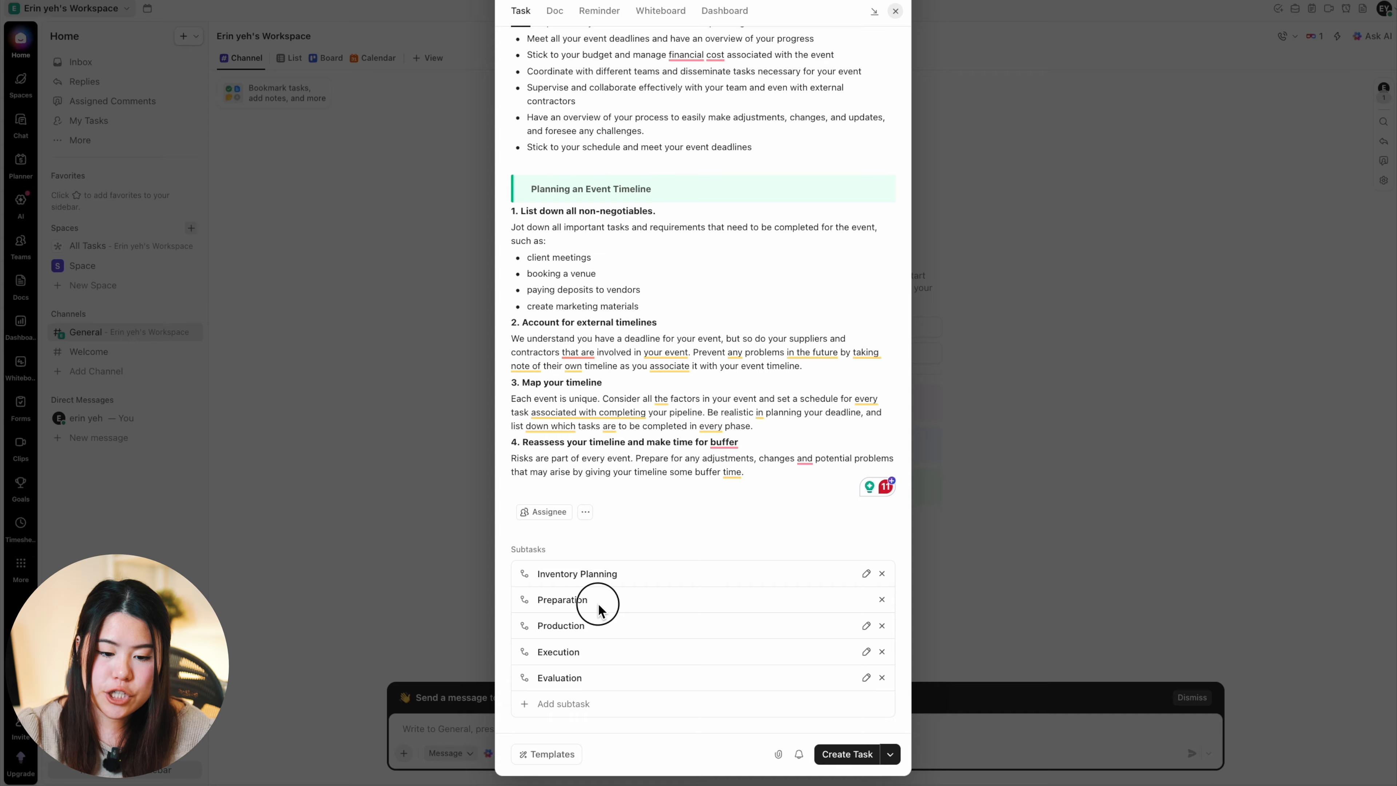
drag(599, 609, 486, 609)
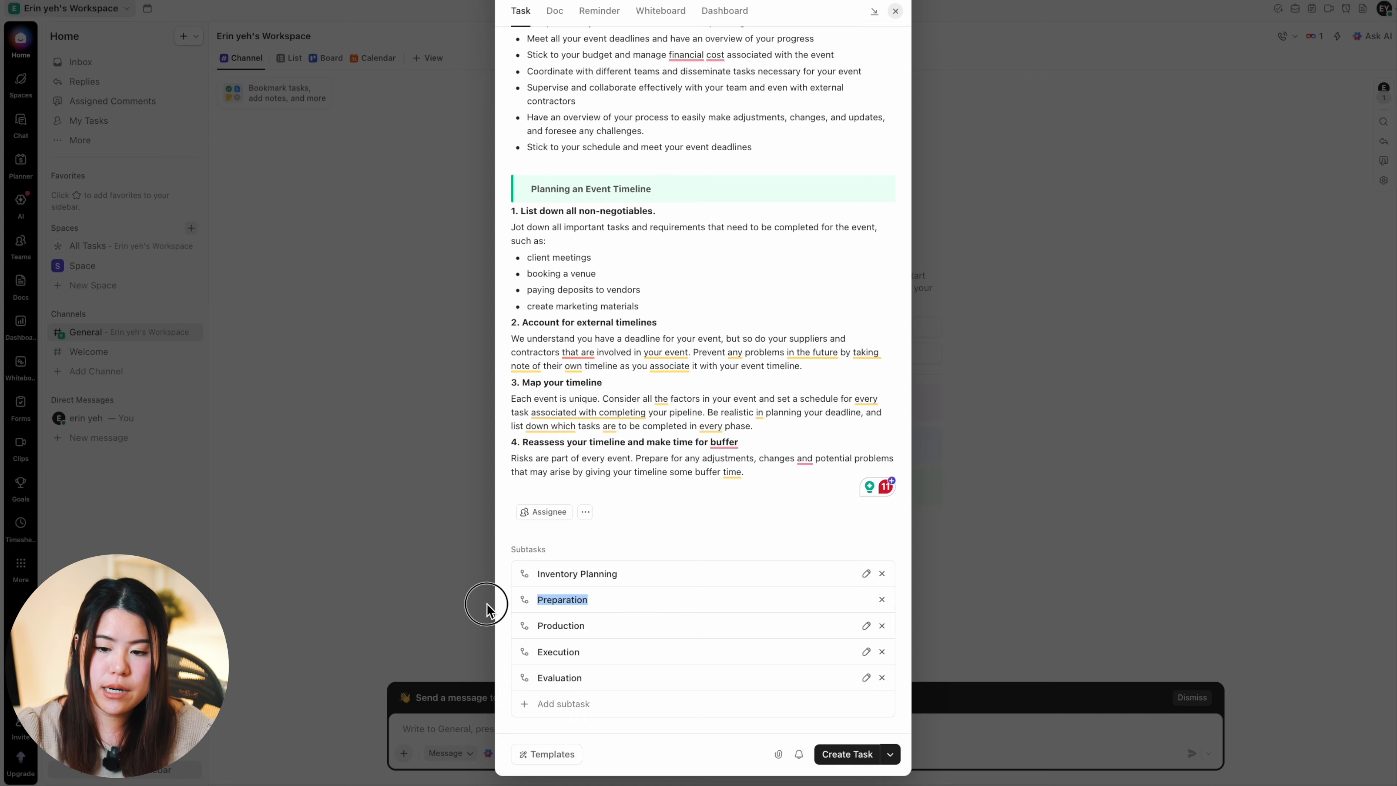
text(Supplie)
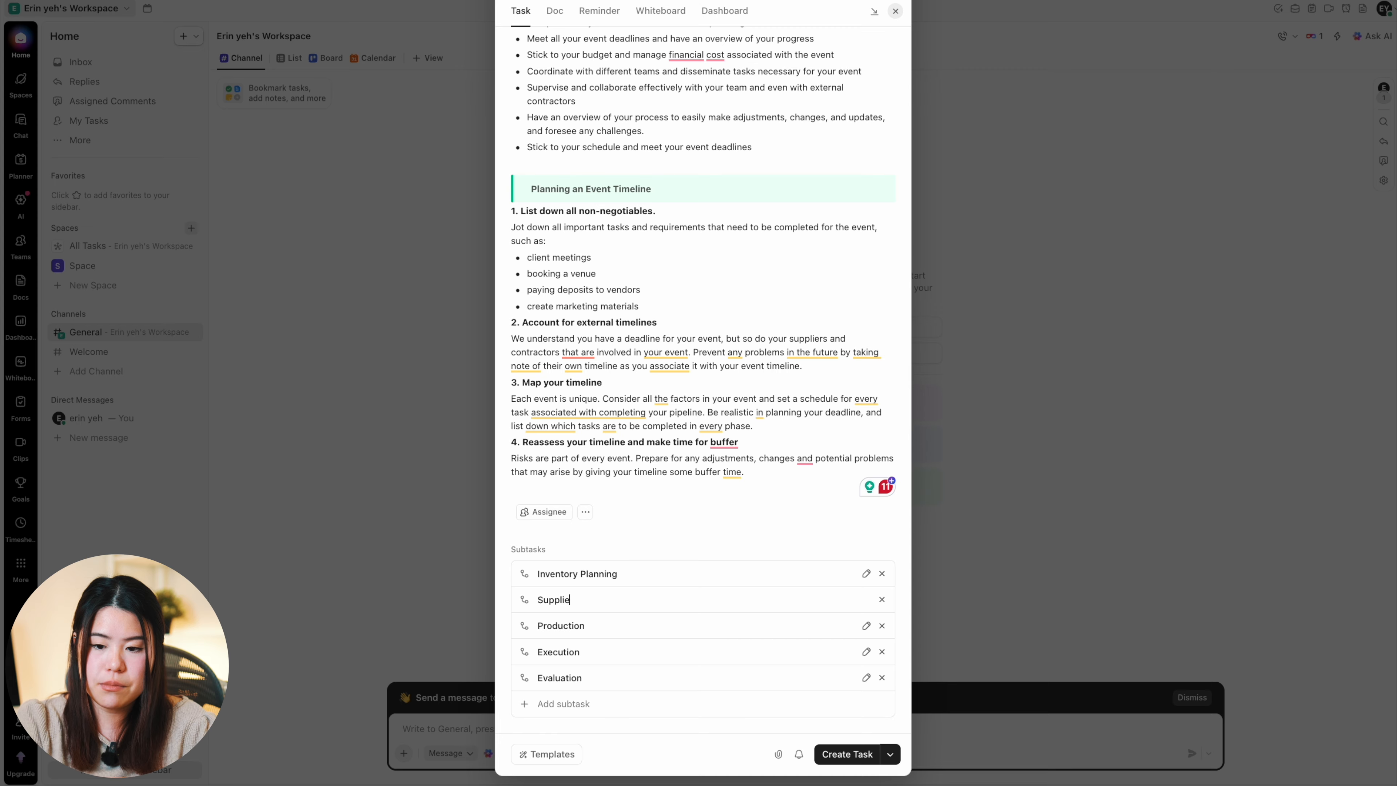
text(r and Logistics Setup)
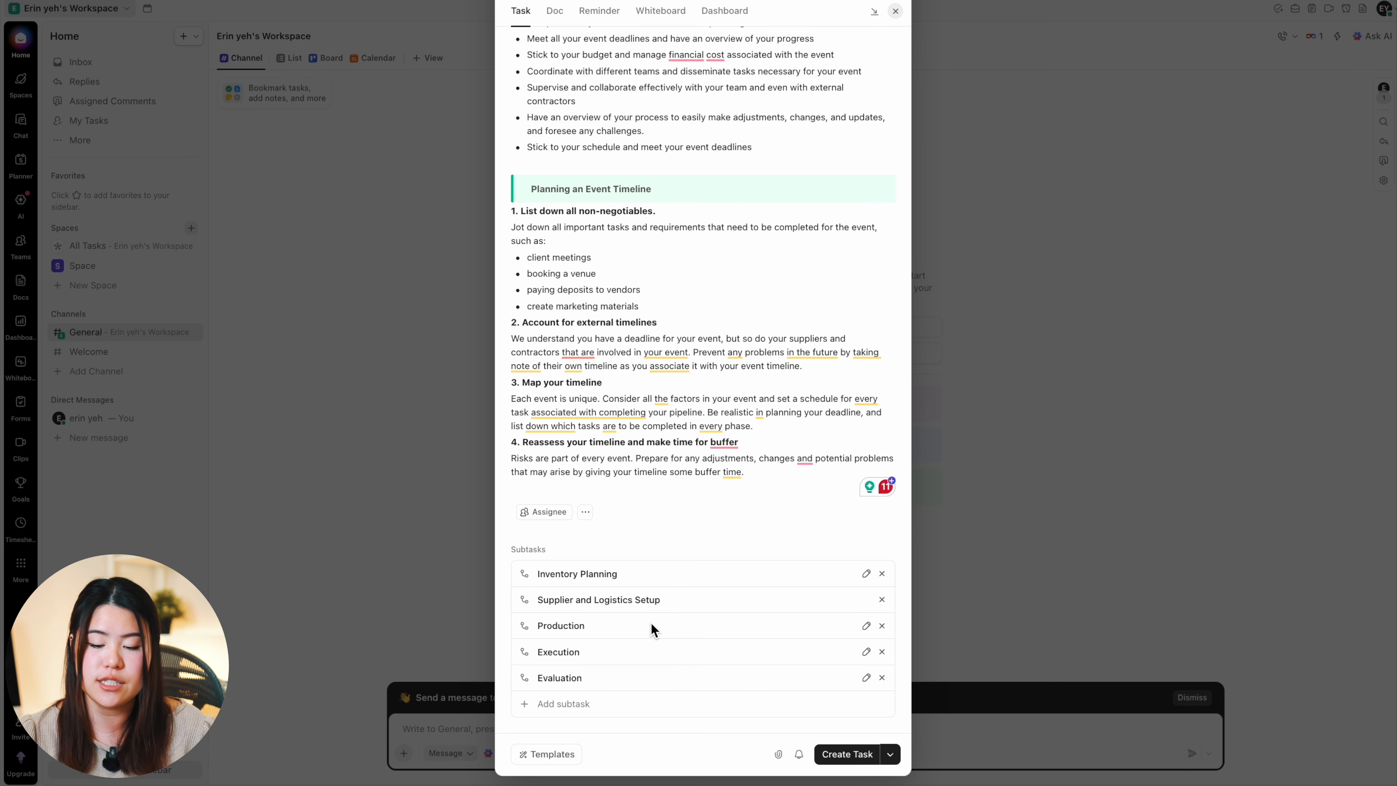
Step: Rename the "Production" subtask as "Manufacturing or Pick & Pack"
double_click(651, 624)
key(BackSpace)
text(Ma)
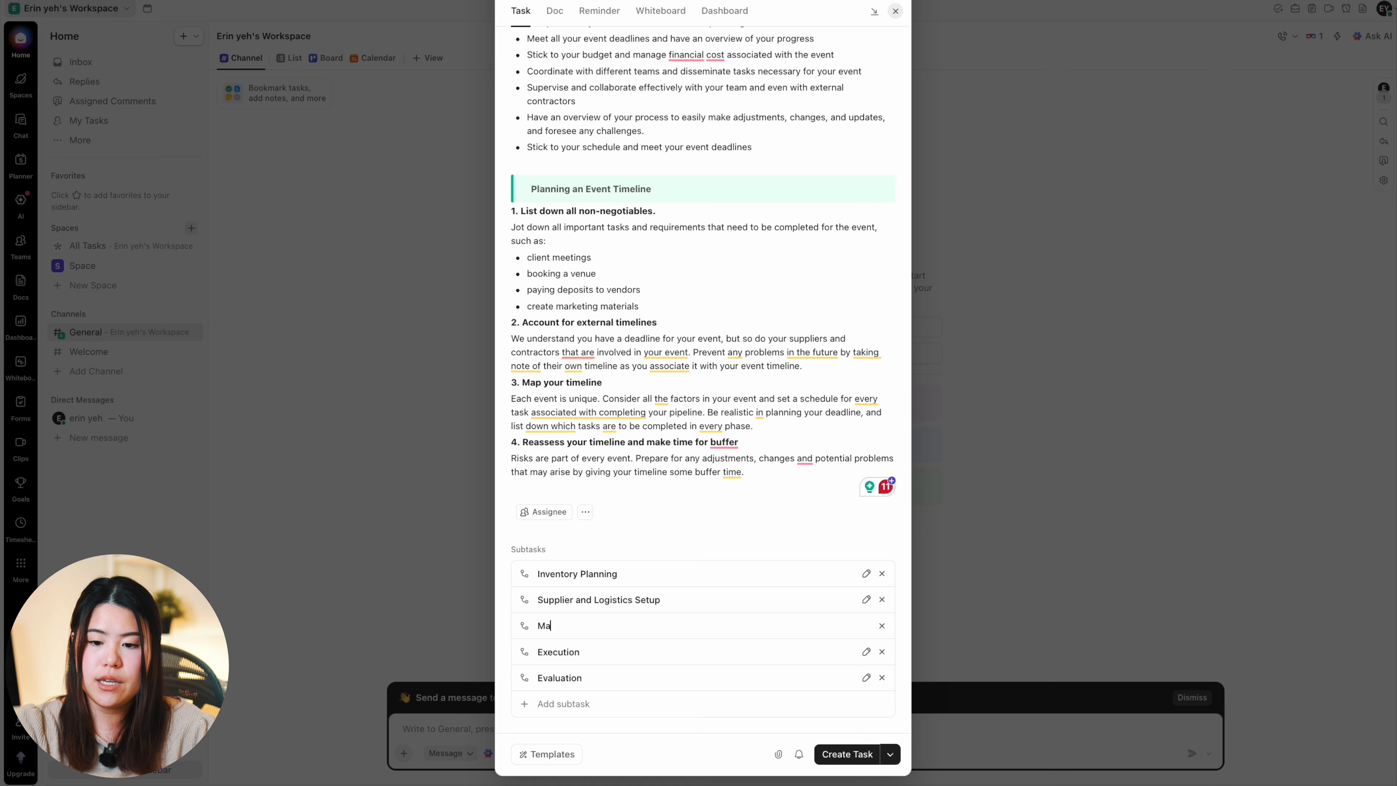
text(nufacturing or)
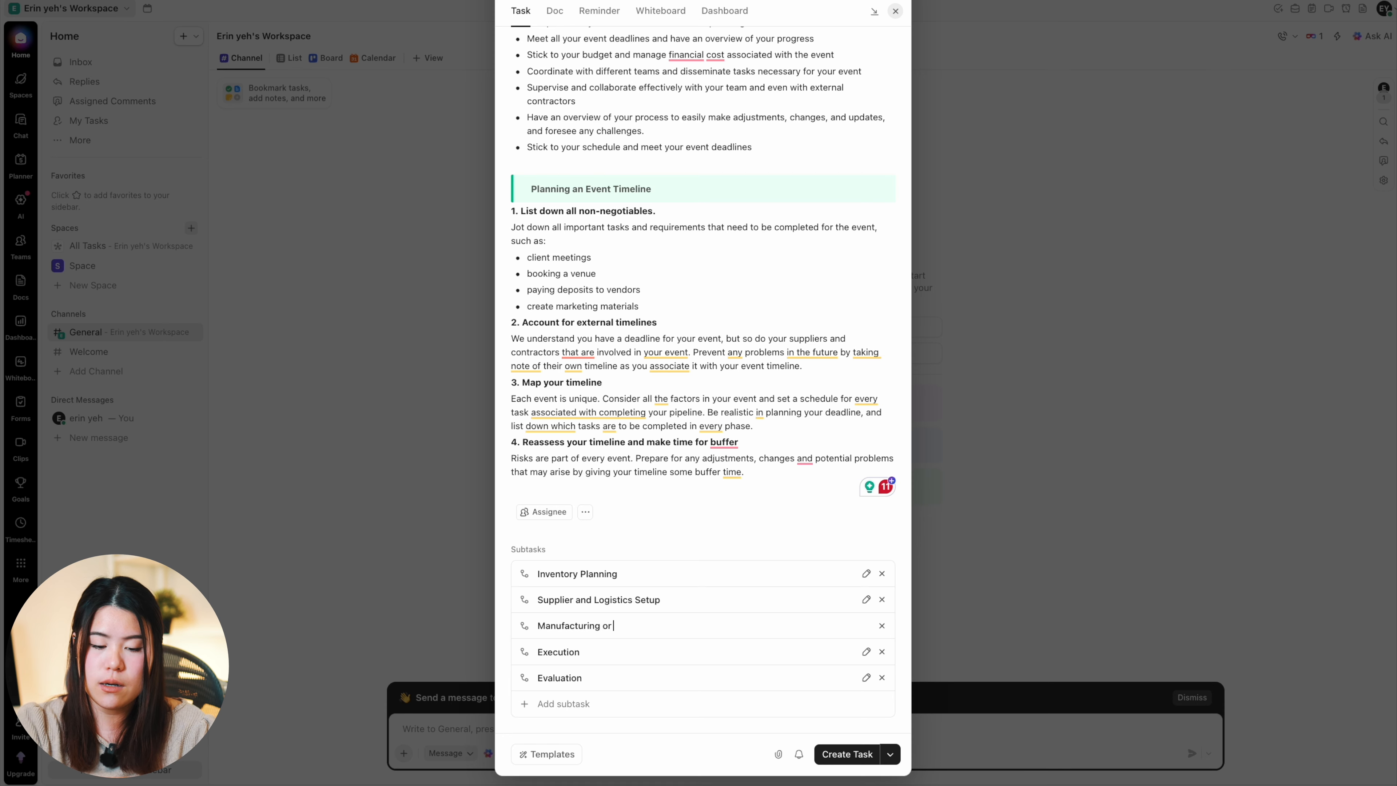
text( Pick & Pack)
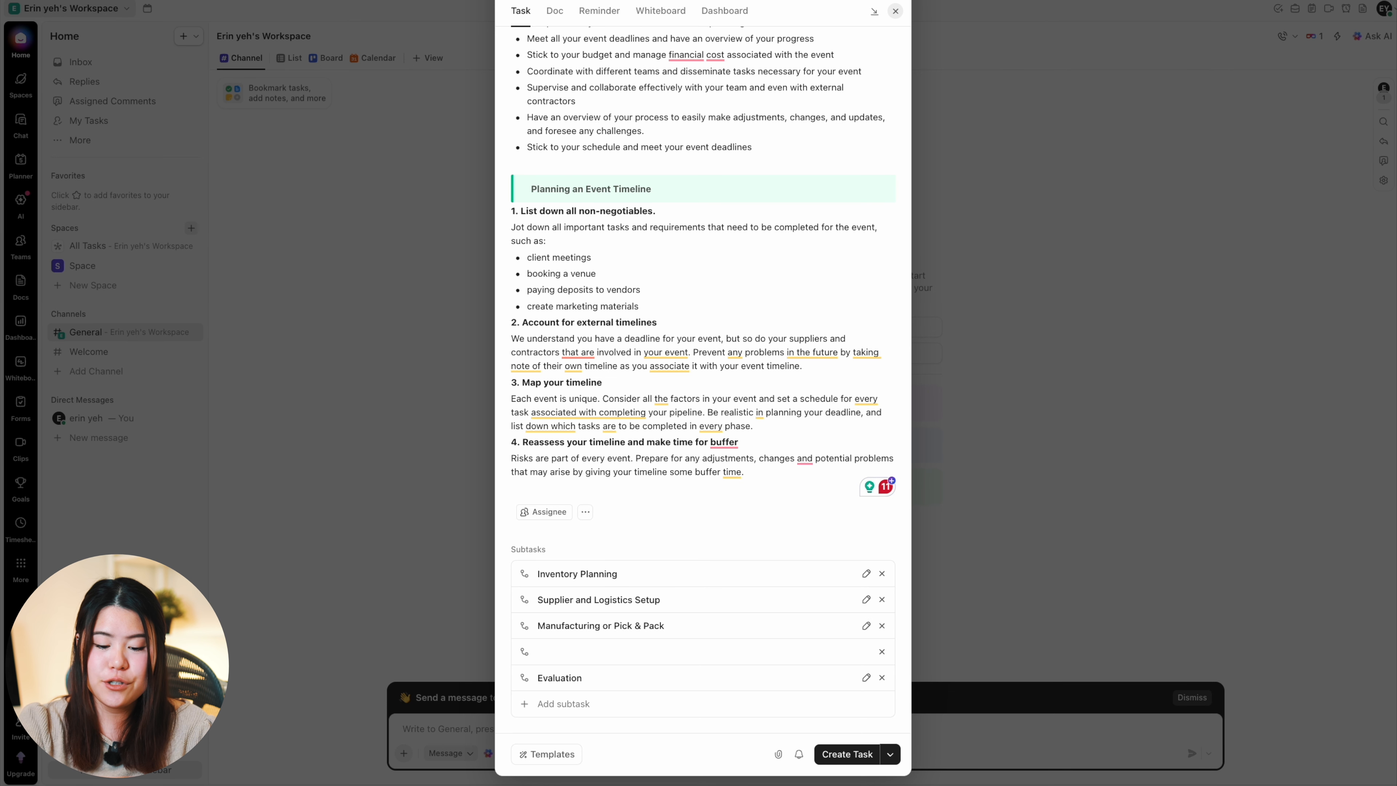
Step: Rename the "Execution" subtask as "Shipping and Inbound Execution"
text(Shipping and Inbound Execution)
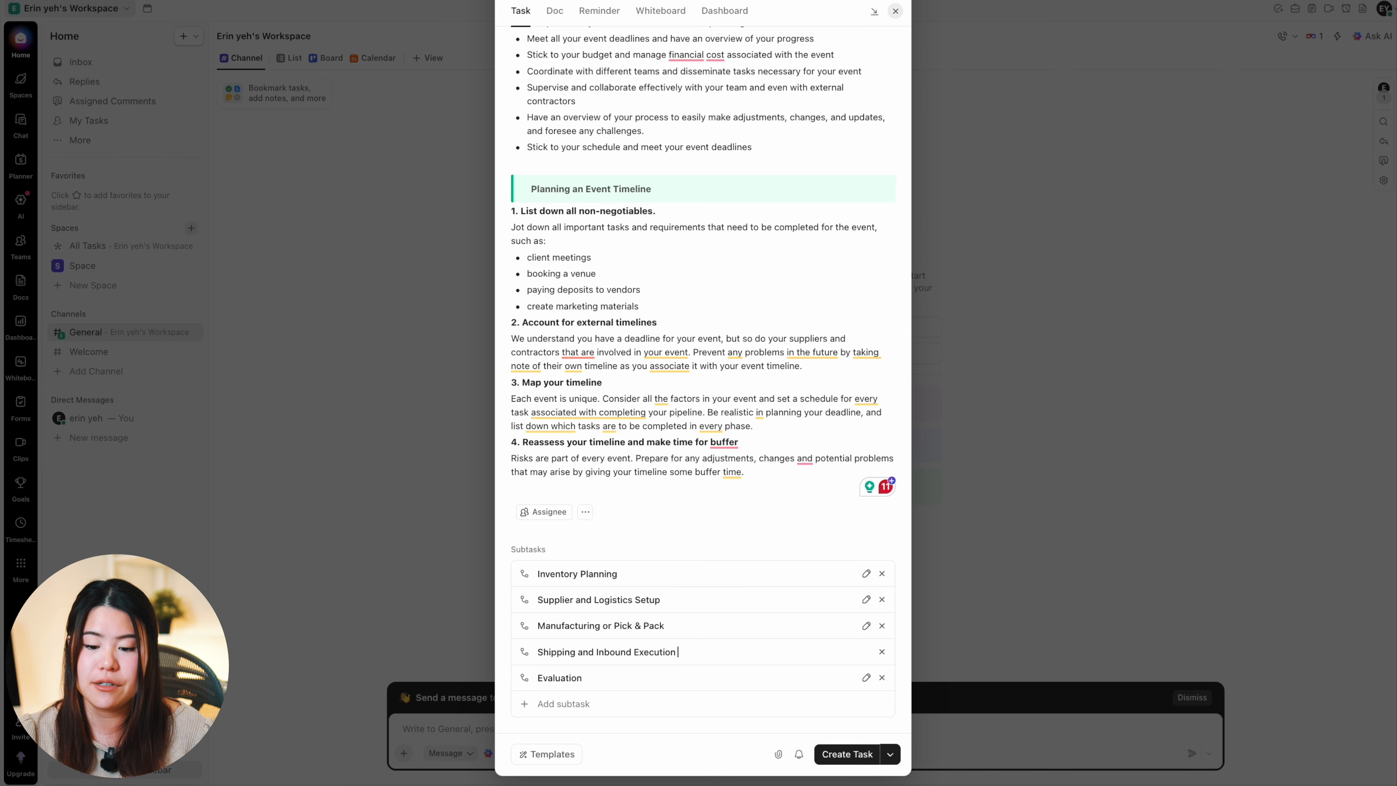
key(Return)
Step: Rename the "Evaluation" subtask as "Post- Inbound Review"
drag(627, 680, 393, 672)
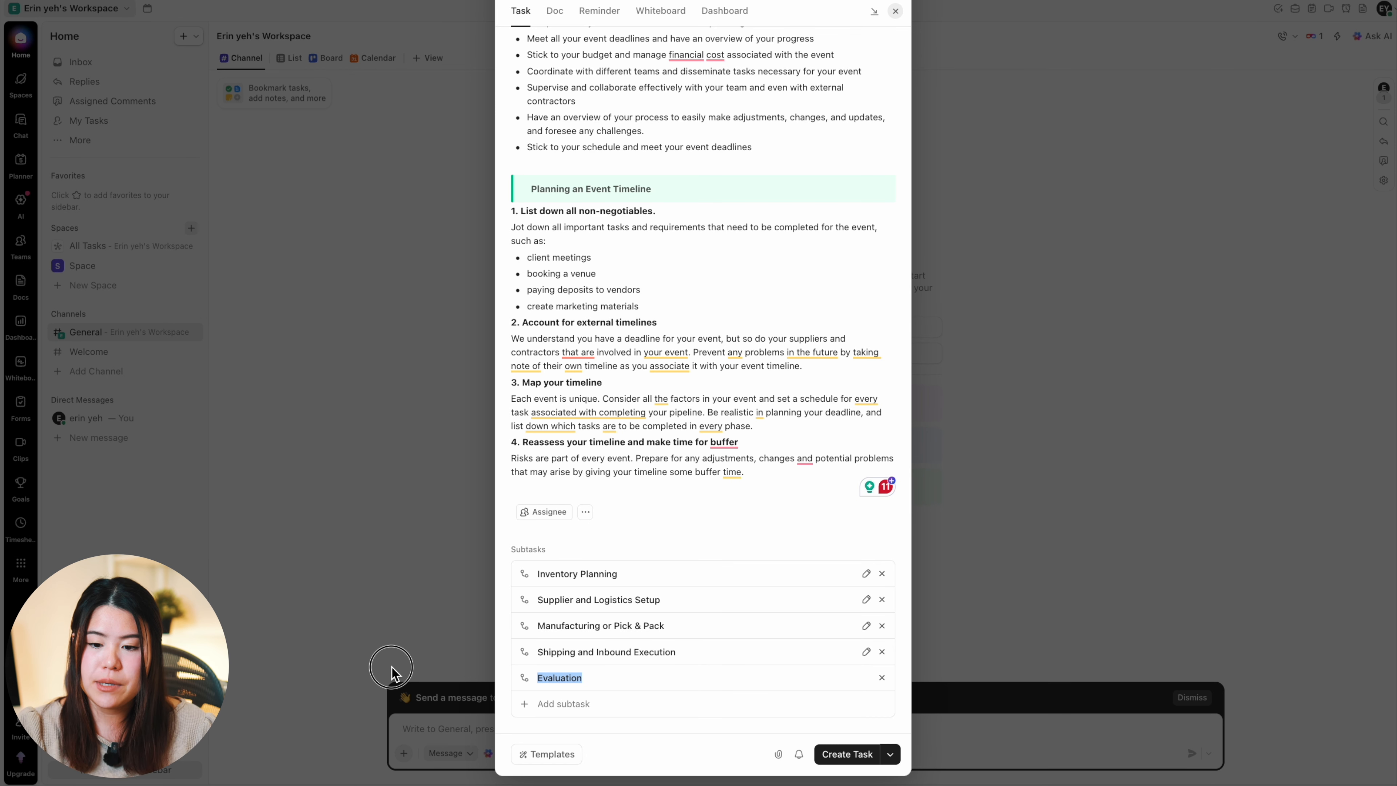
text(Post- Inbound)
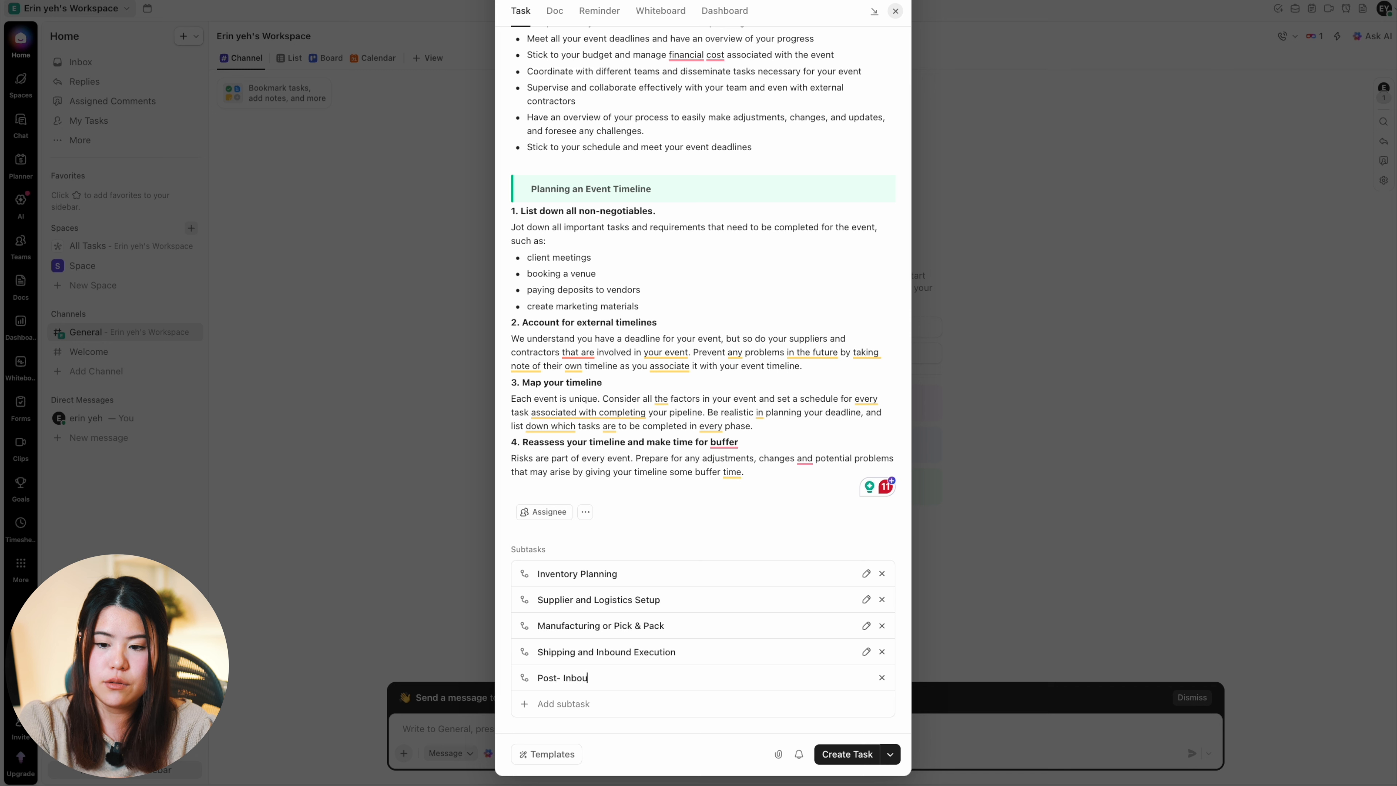
text( Review)
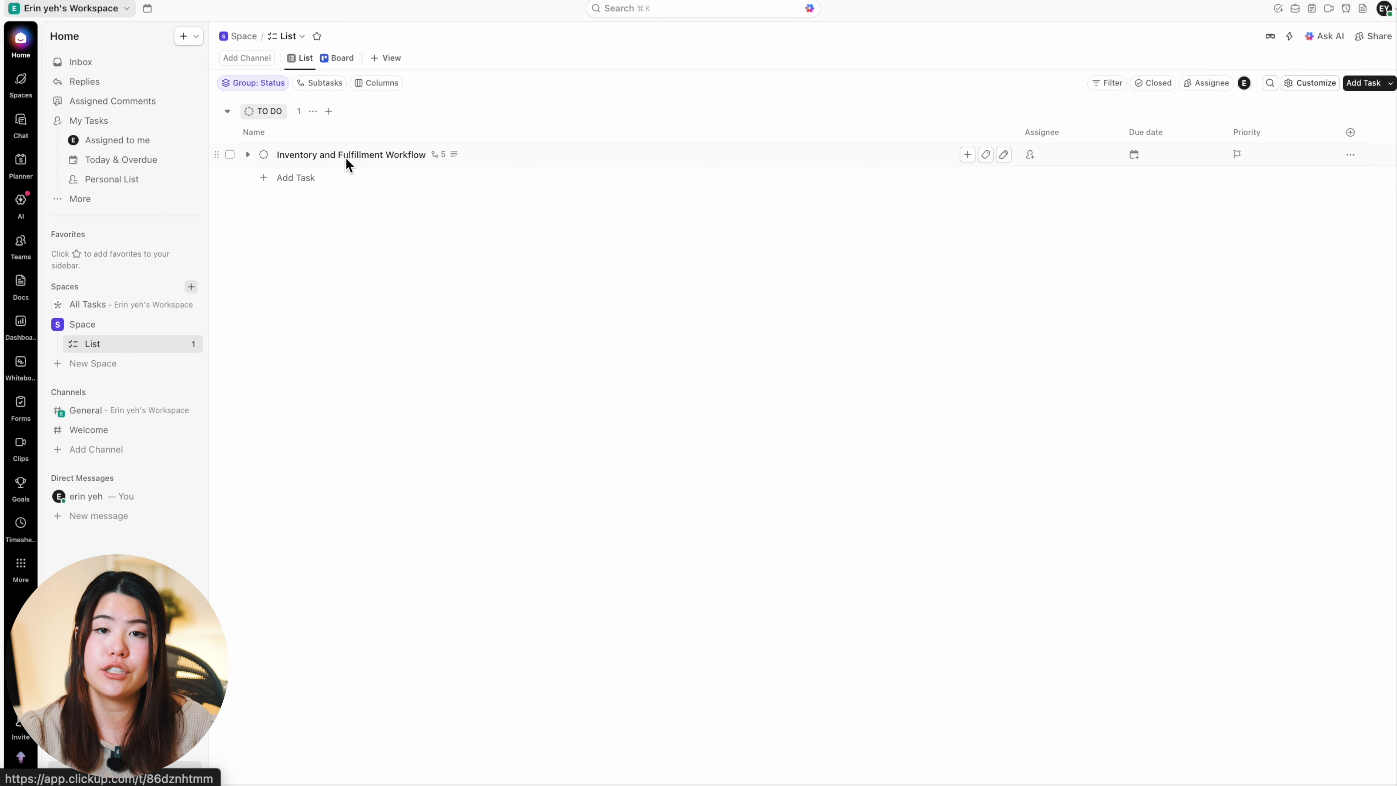
Step: Open the Inventory and Fulfillment Workflow task from the list and go into its Inventory Planning subtask
click(335, 155)
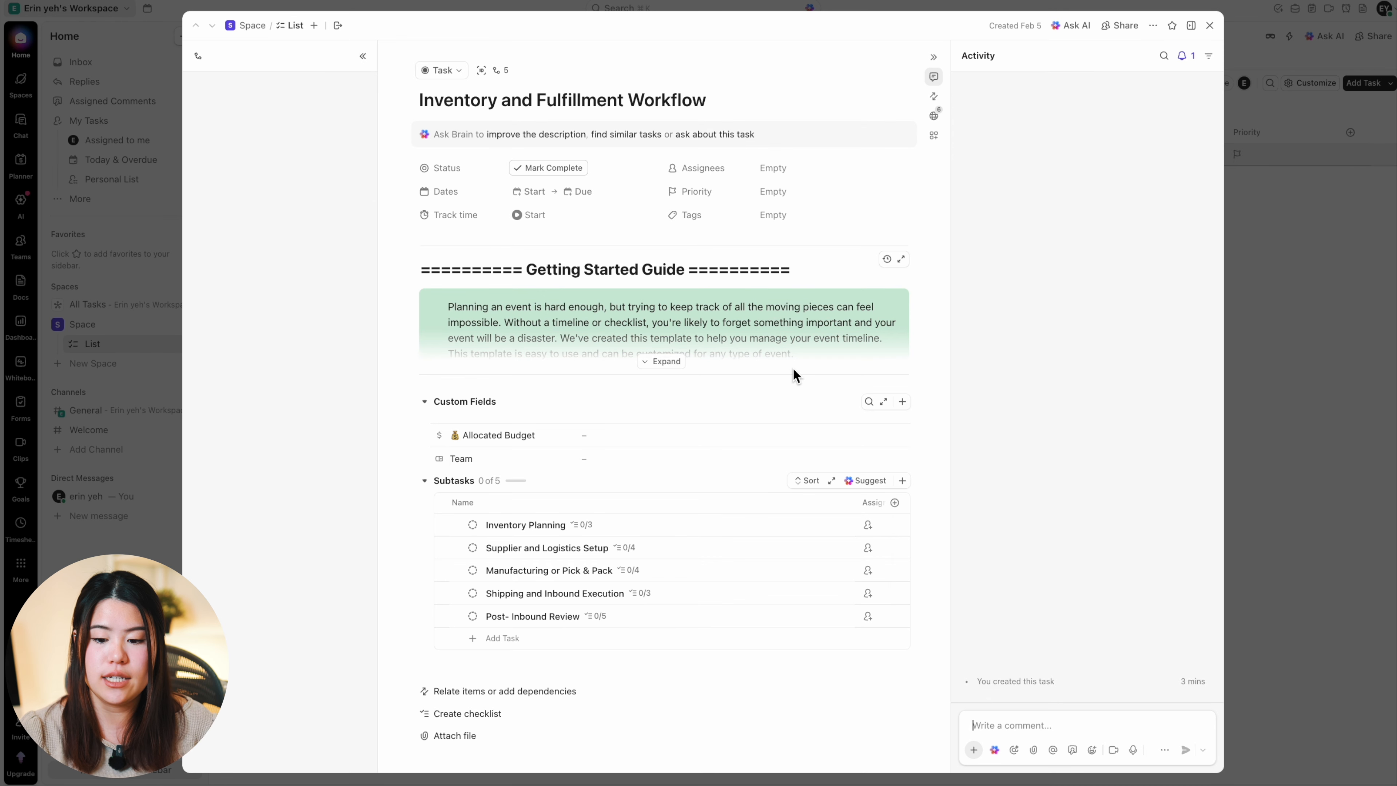
scroll(641, 428, down, 1)
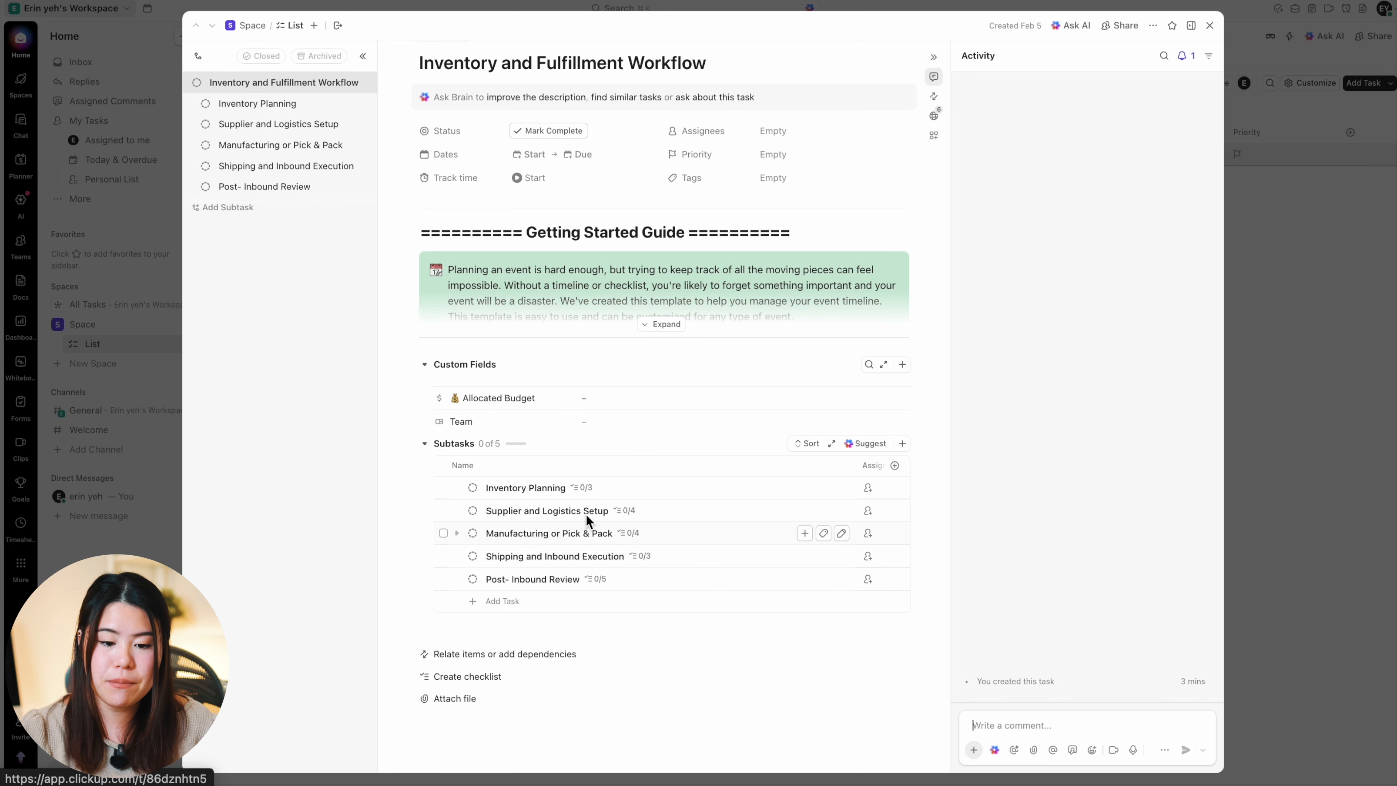
click(531, 488)
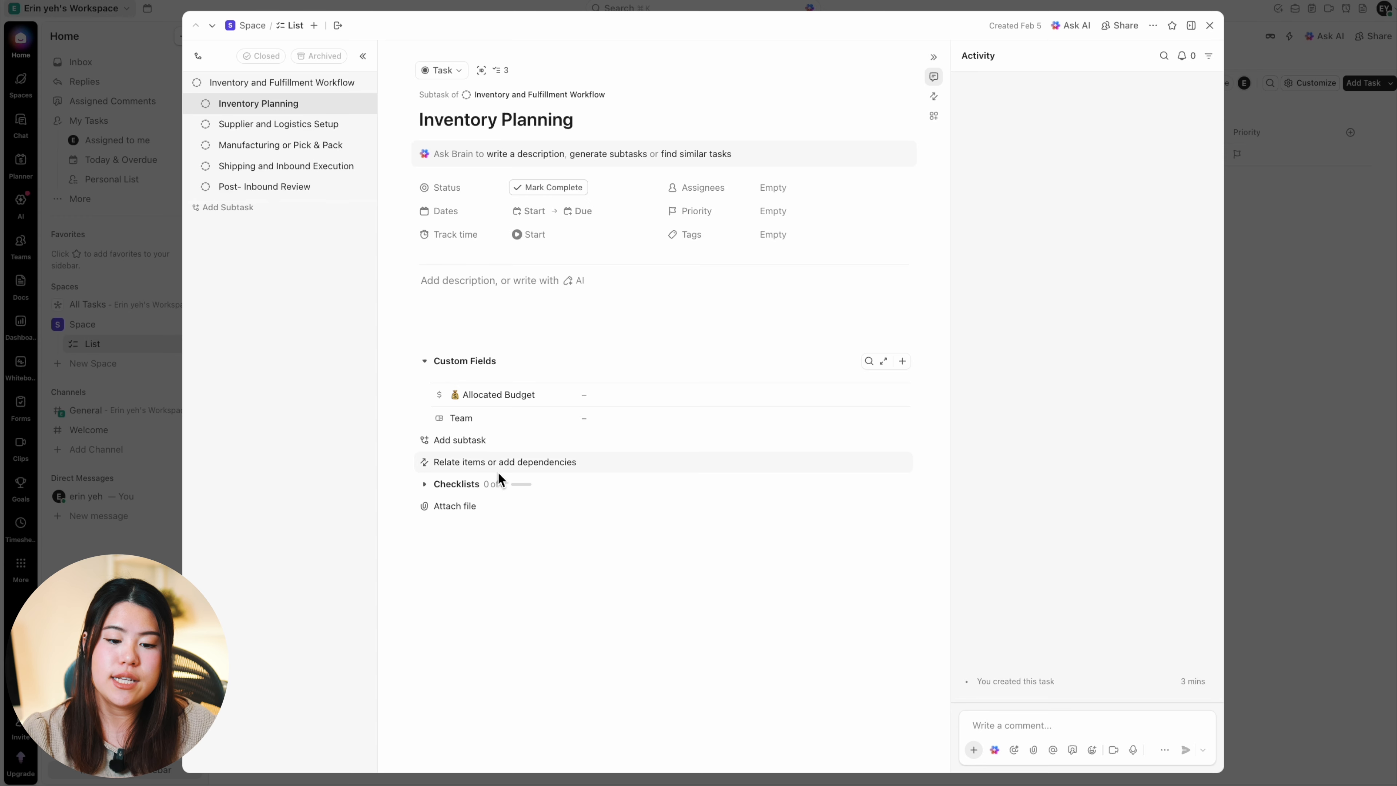
Step: Start a new subtask under Inventory Planning and look through its assignee, priority and task type options
click(477, 440)
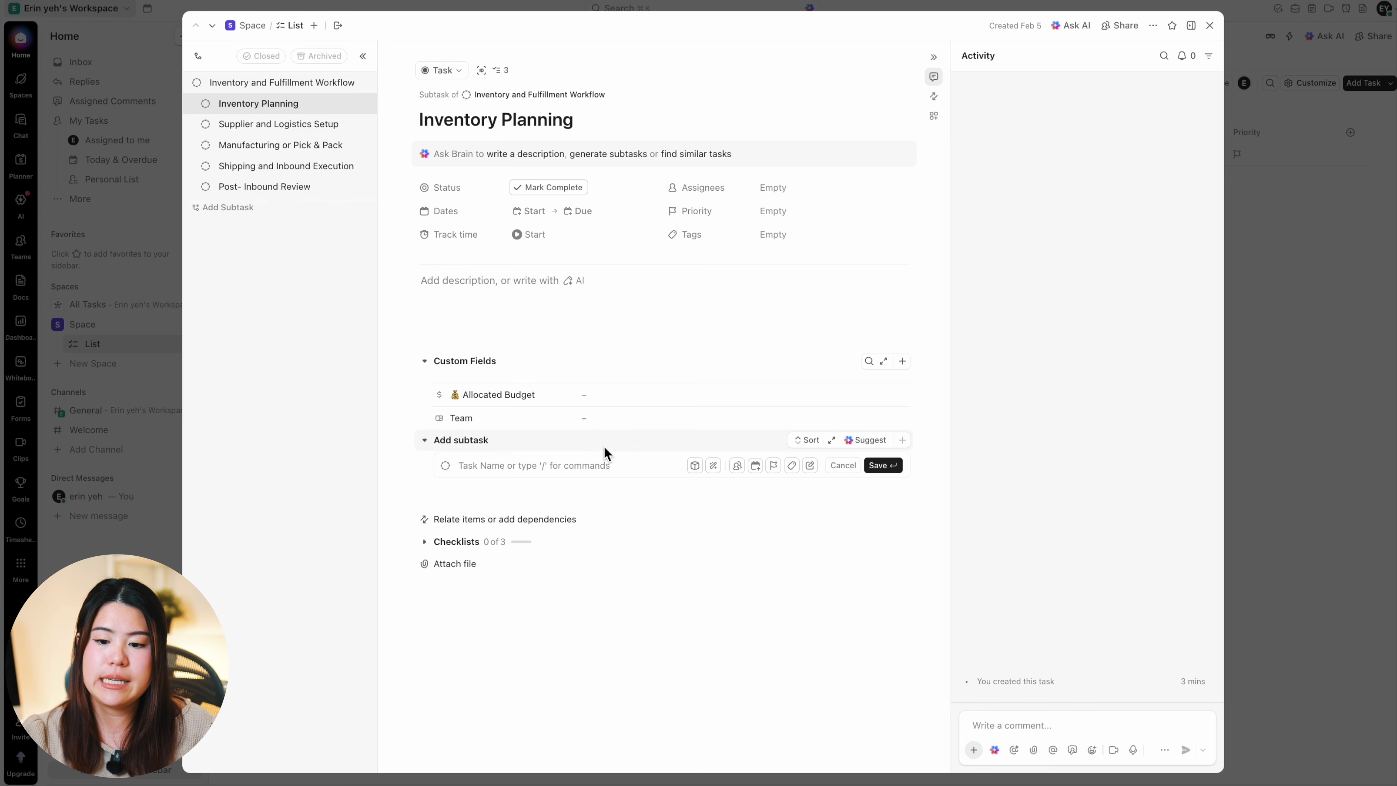
click(738, 471)
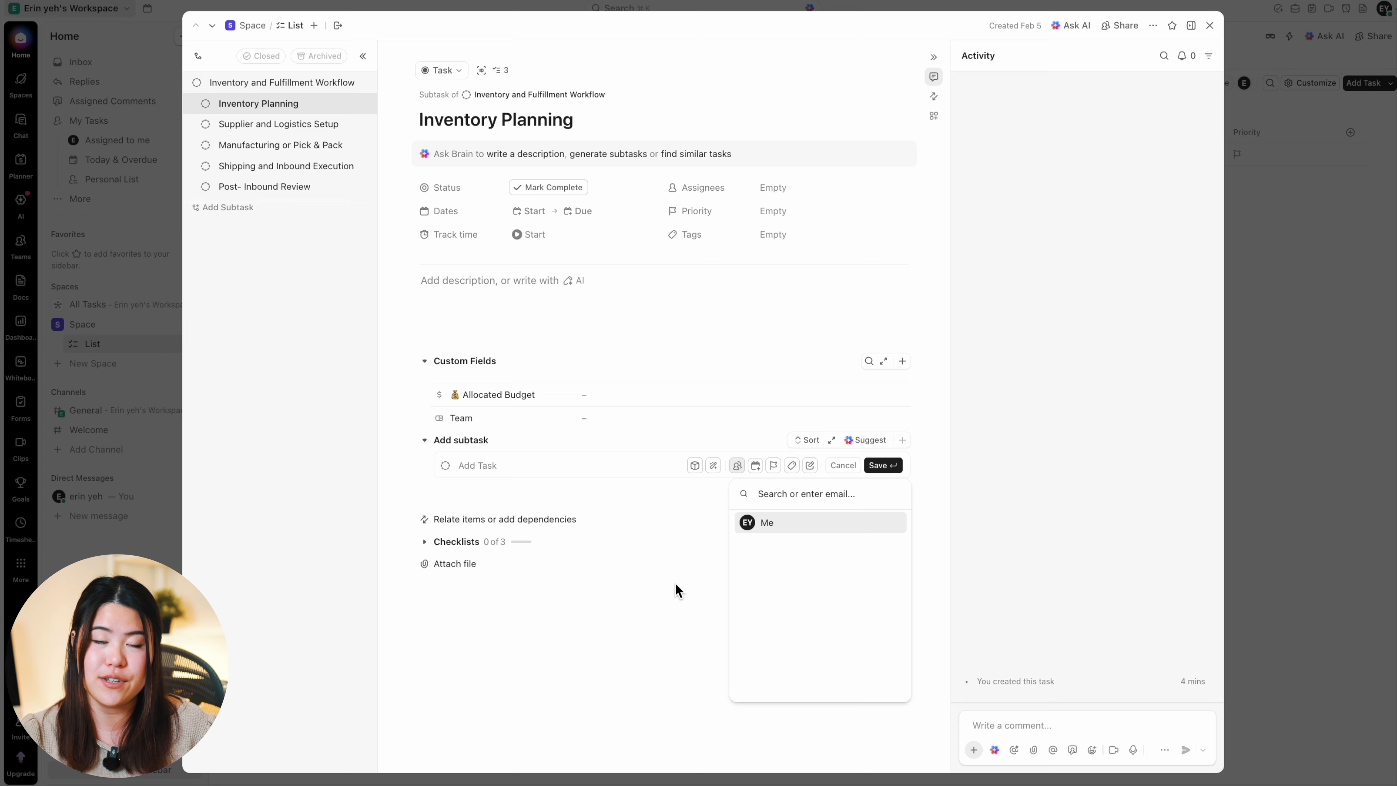
click(774, 466)
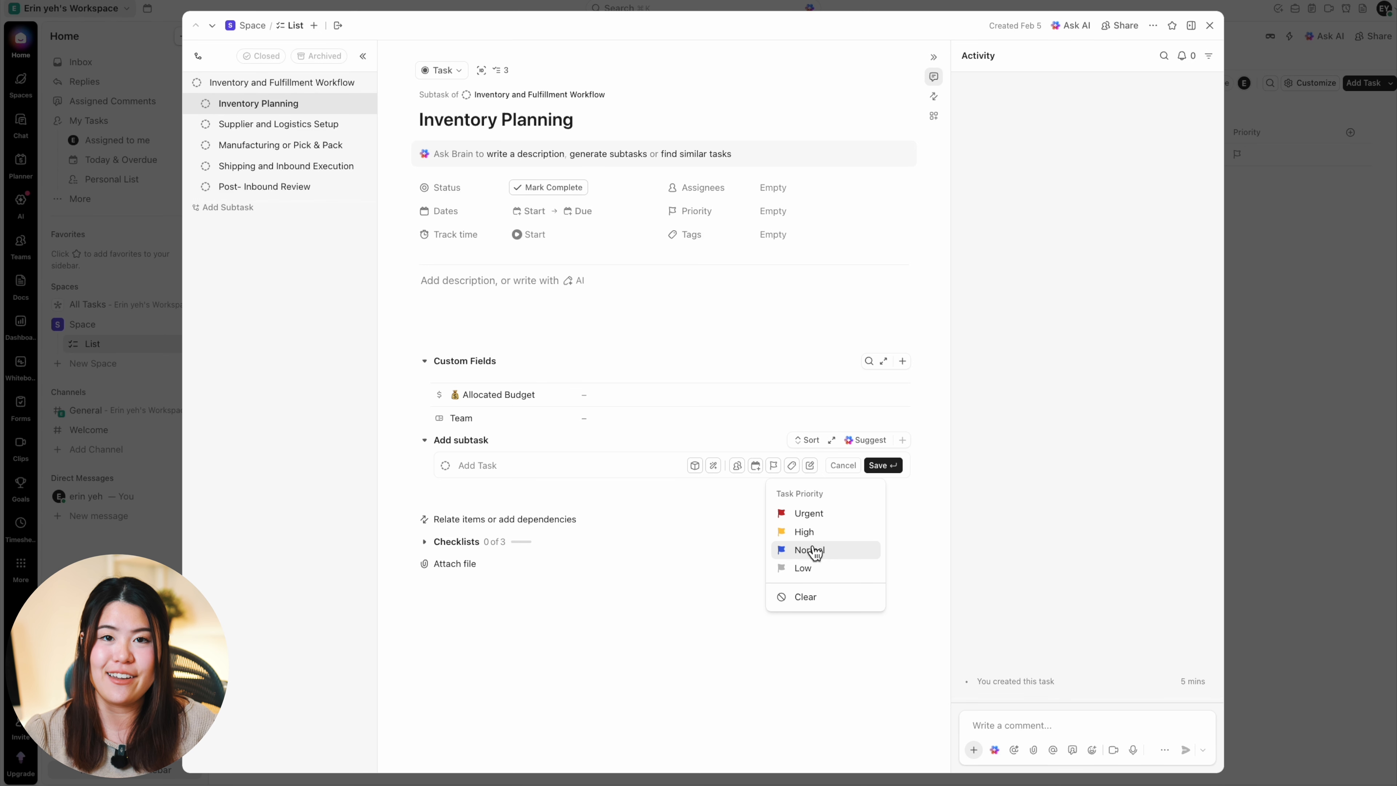
click(694, 465)
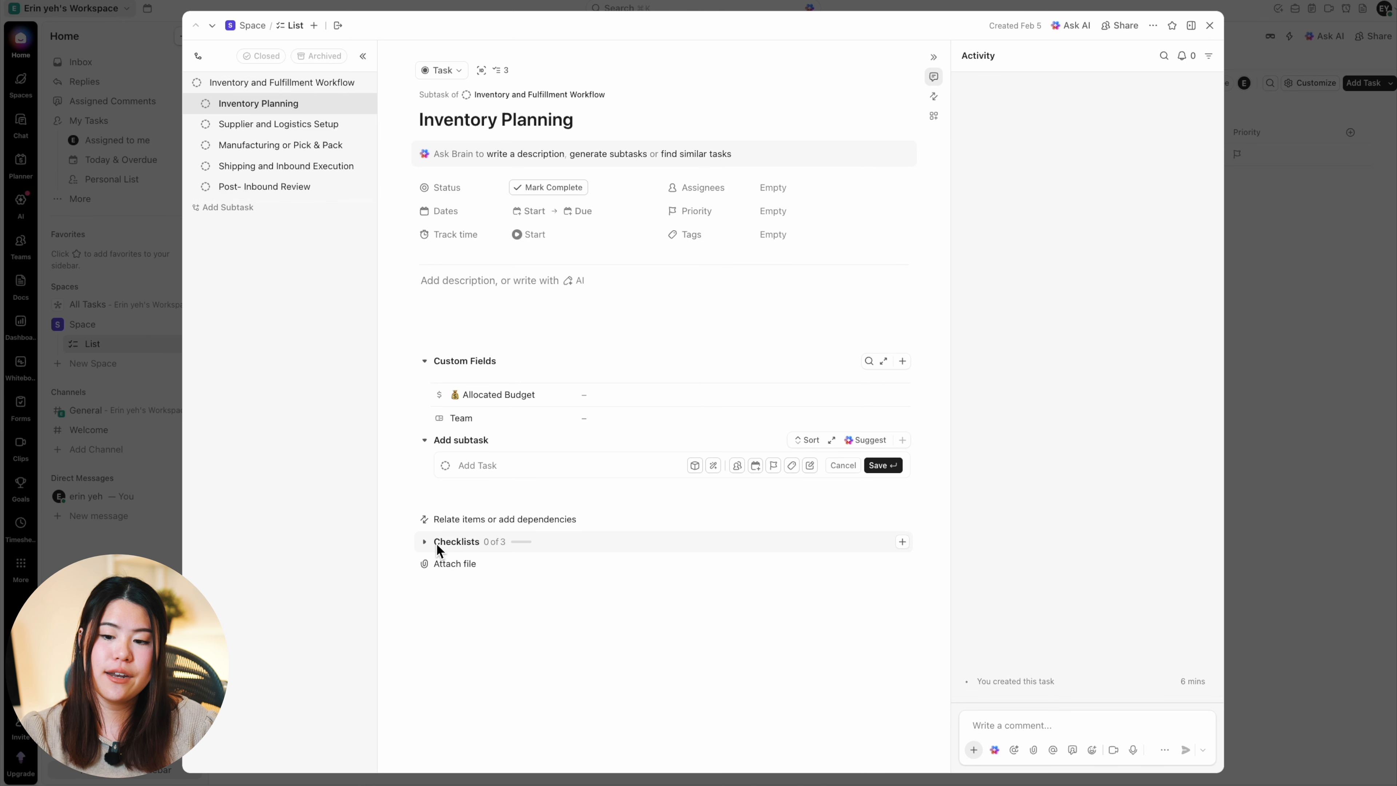
Step: Expand the checklists of the Inventory Planning subtask and view the template's checklist items
click(437, 542)
scroll(506, 542, down, 1)
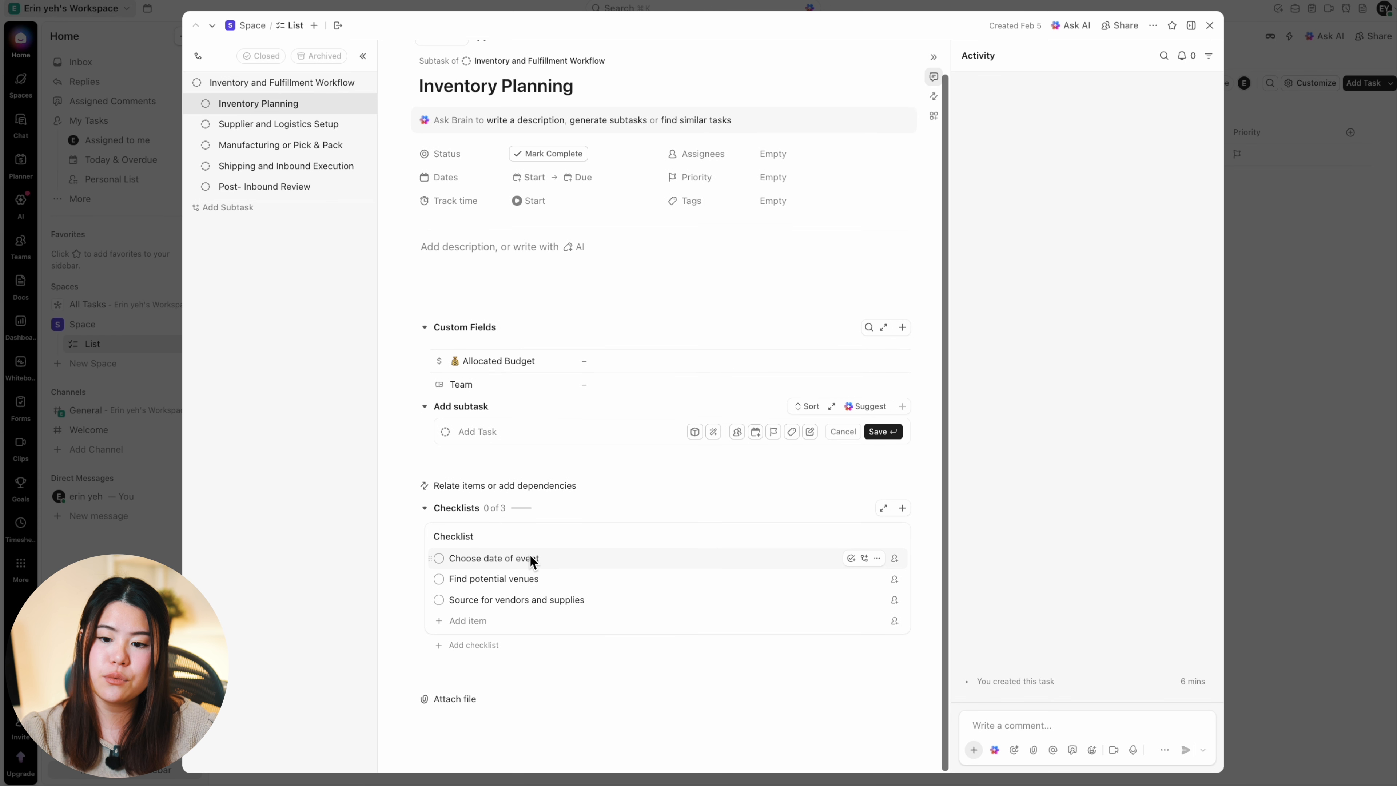